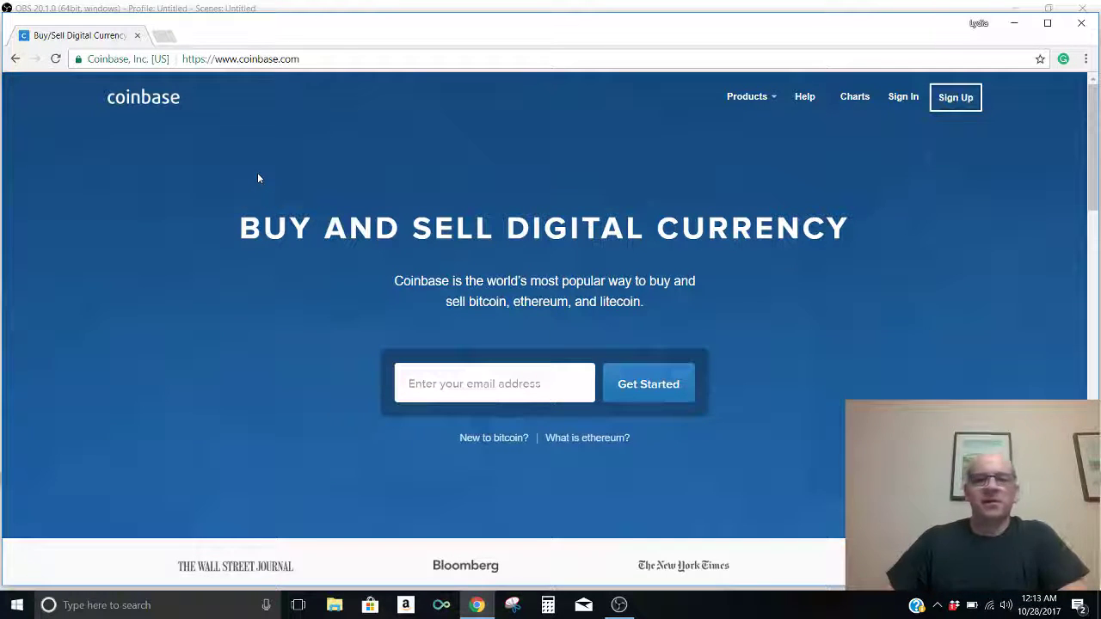
Step: Scroll through the home page stats and back up, then head to Sign In
scroll(257, 173, down, 3)
scroll(257, 178, down, 2)
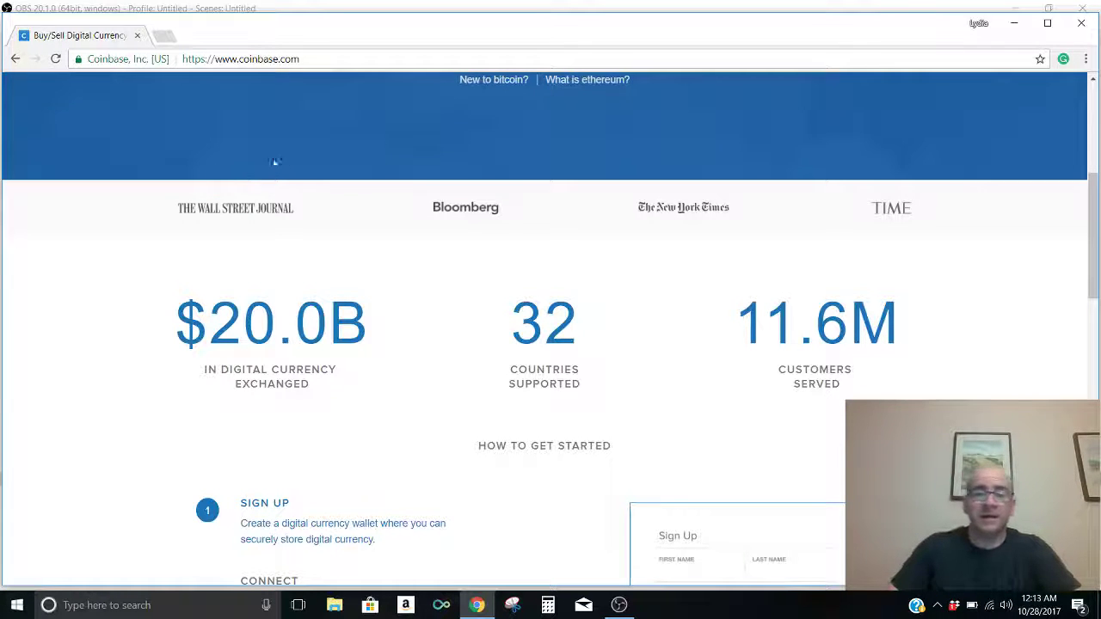
scroll(257, 245, up, 3)
scroll(256, 245, up, 2)
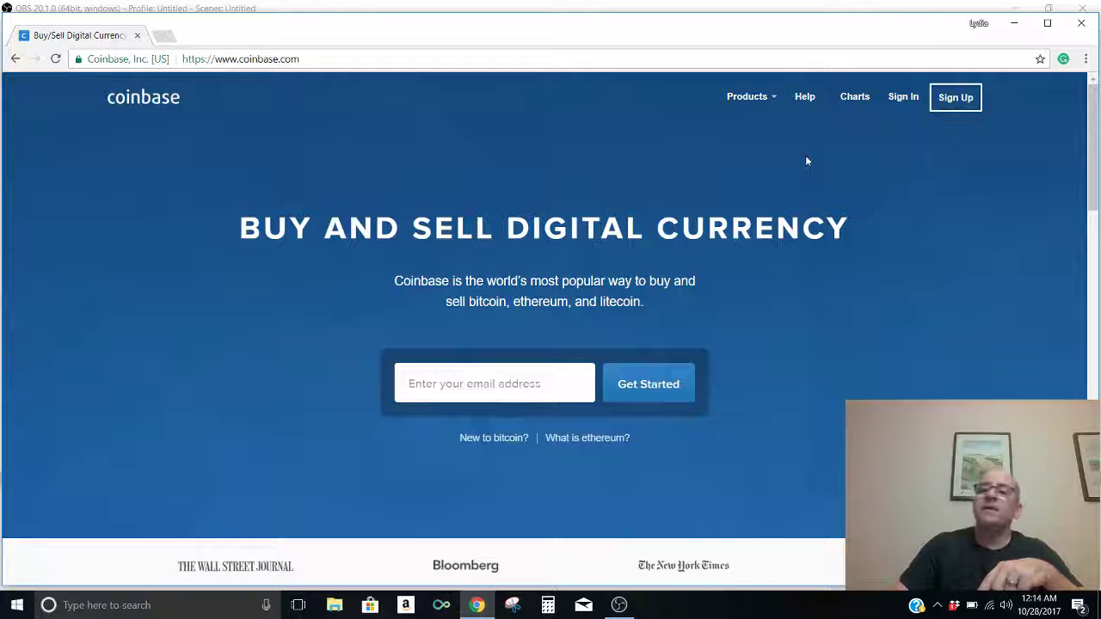
click(902, 102)
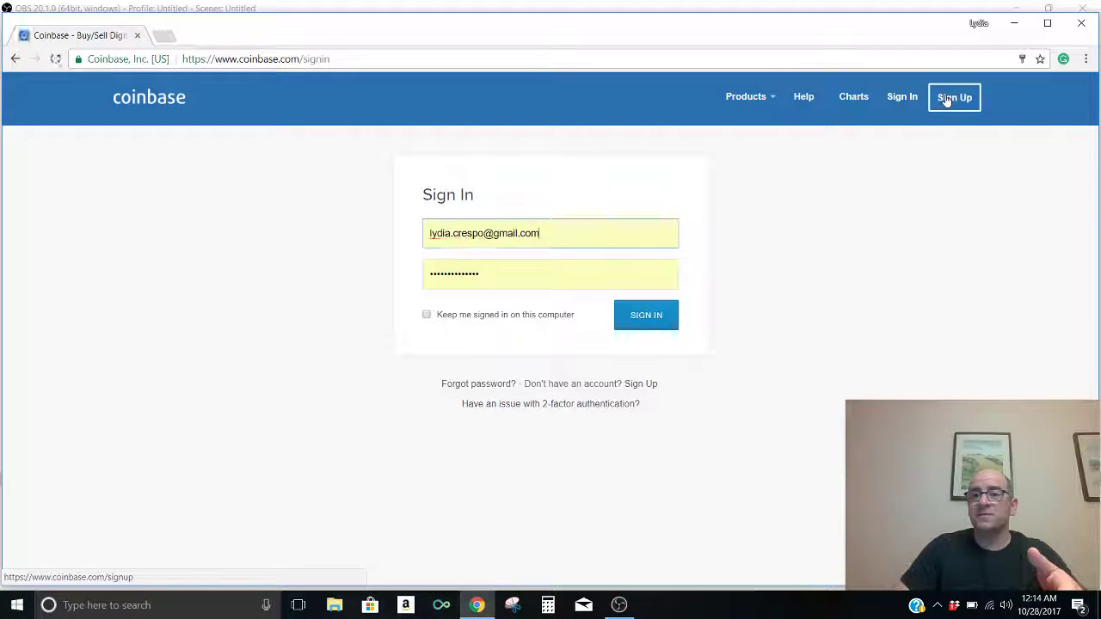
Step: Open the Sign Up form, then return to the Sign In page
click(947, 99)
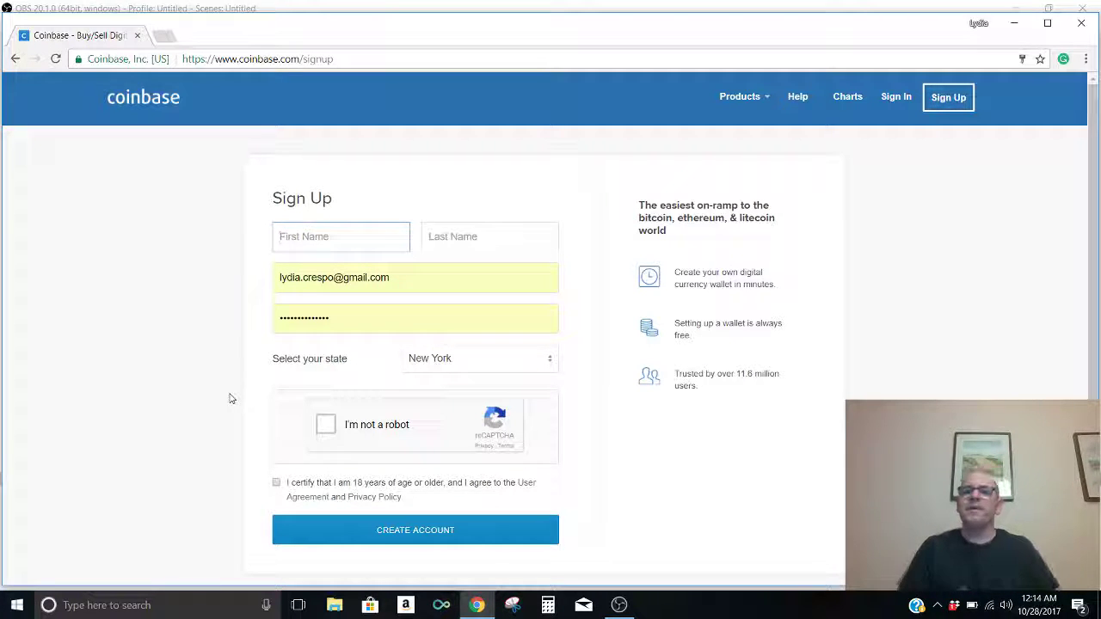
click(900, 102)
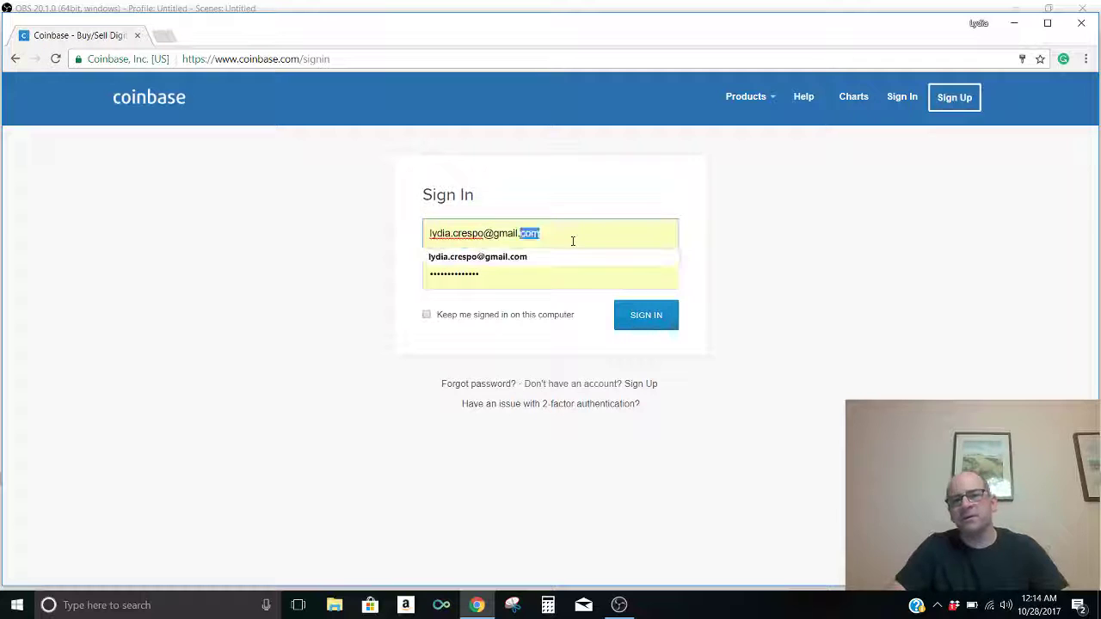
Step: Replace the autofilled e-mail and password with the account's credentials and submit them
triple_click(573, 240)
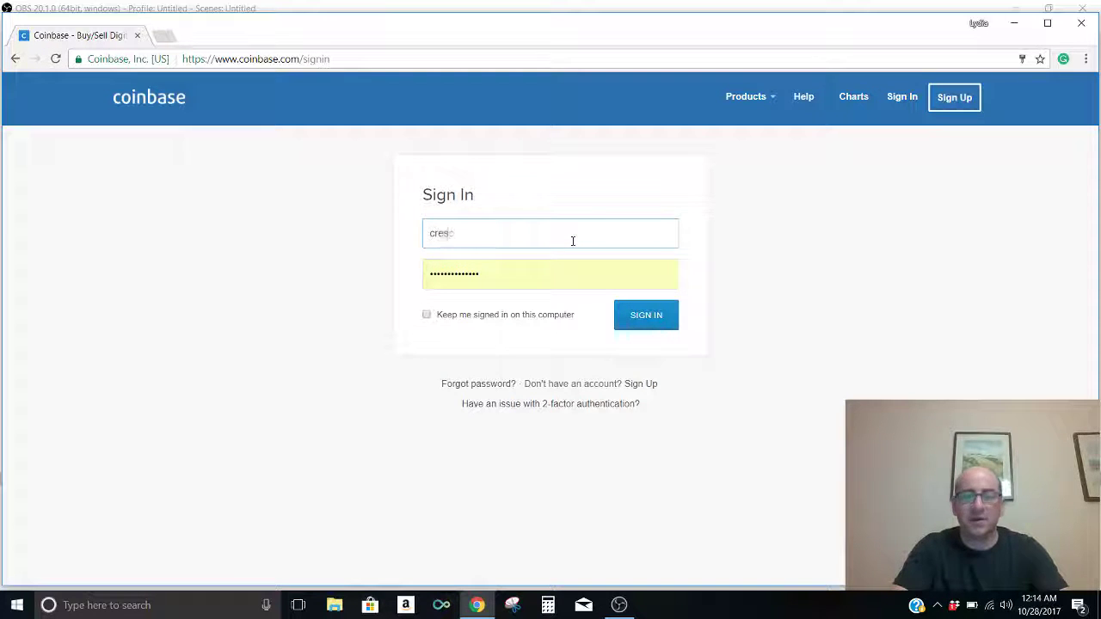
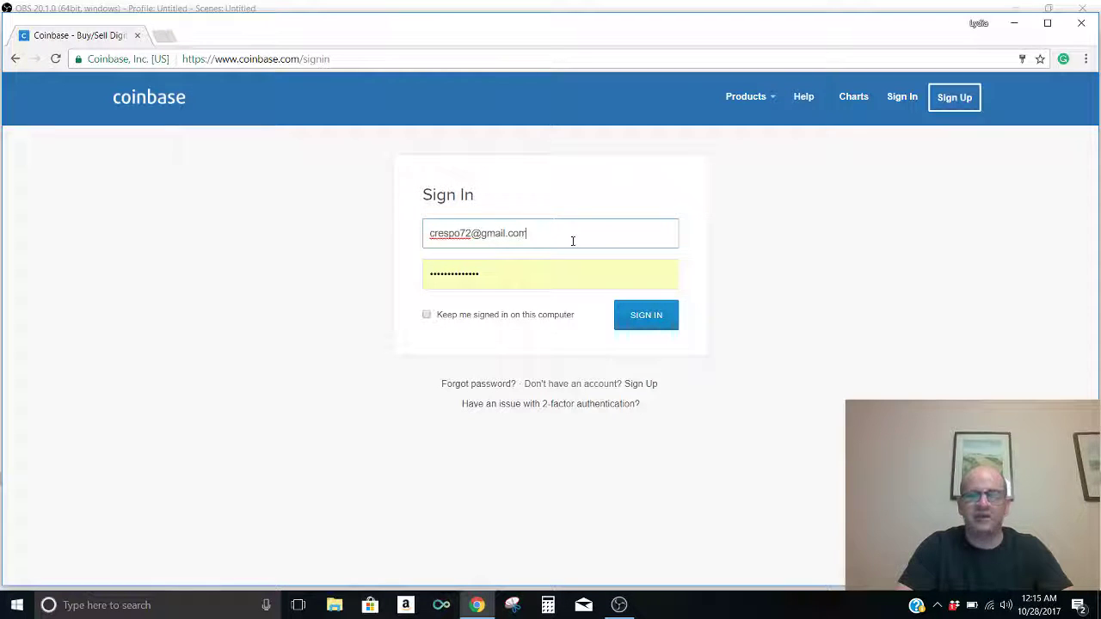
key(Tab)
key(BackSpace)
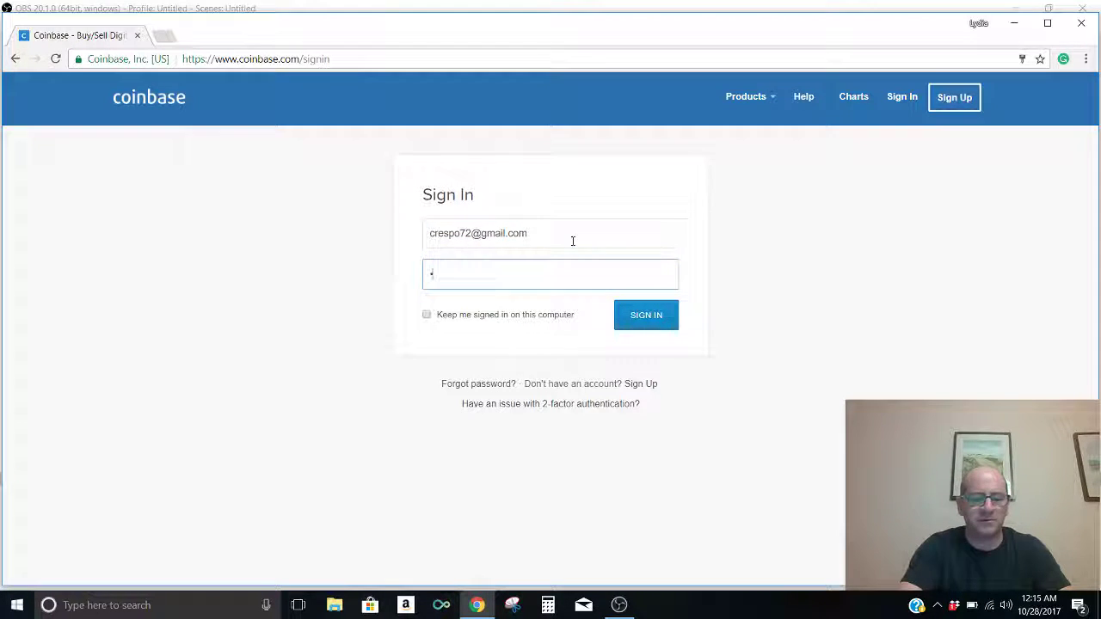
text(••••••)
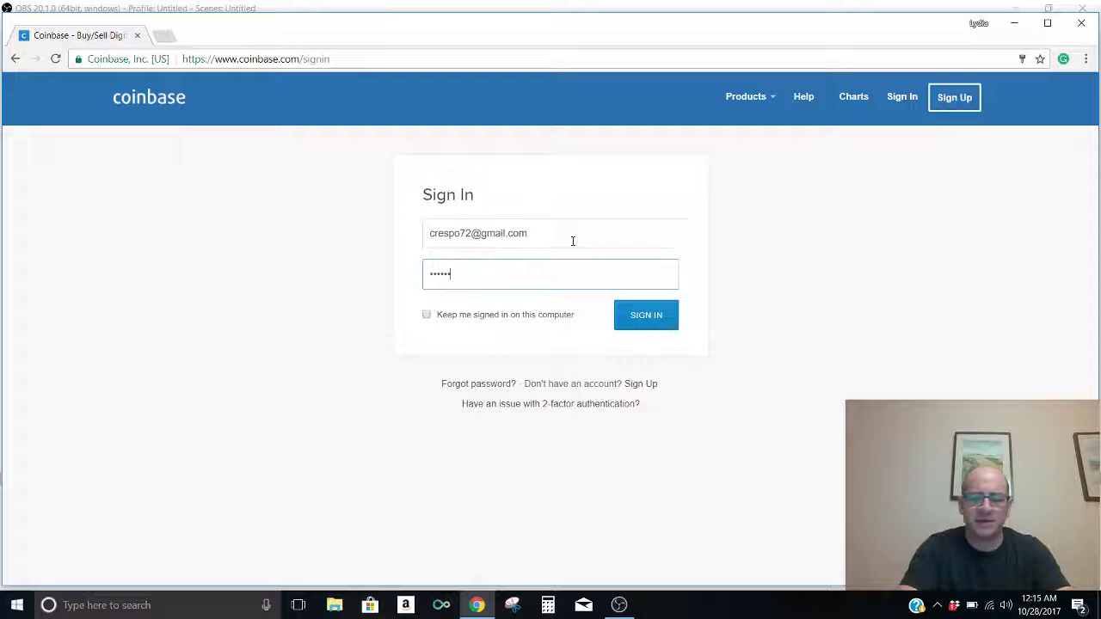
text(•••)
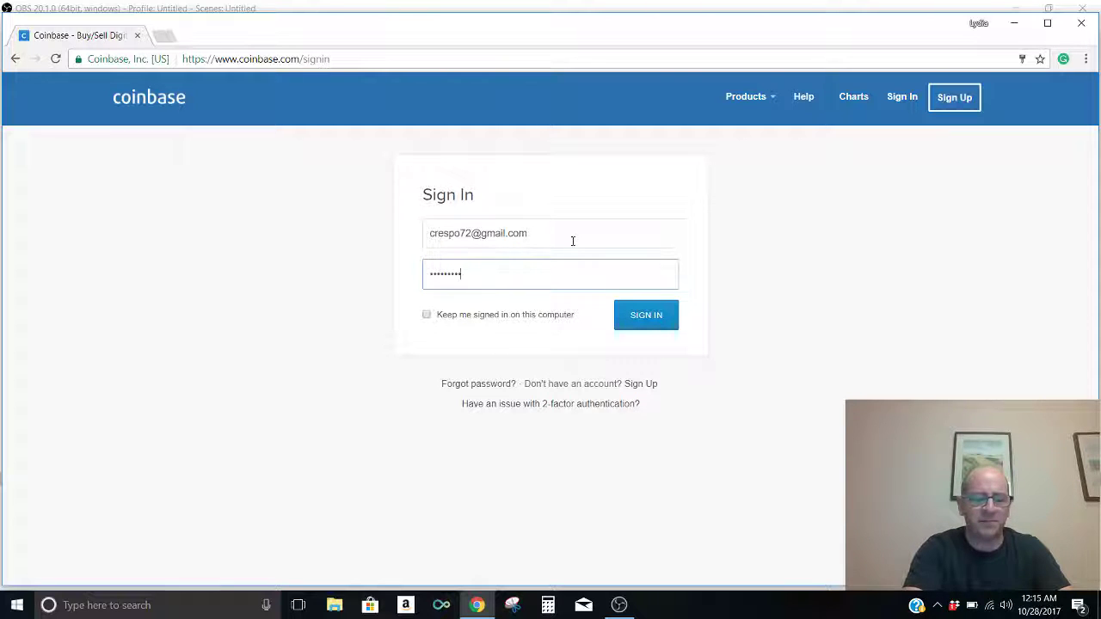
text(••)
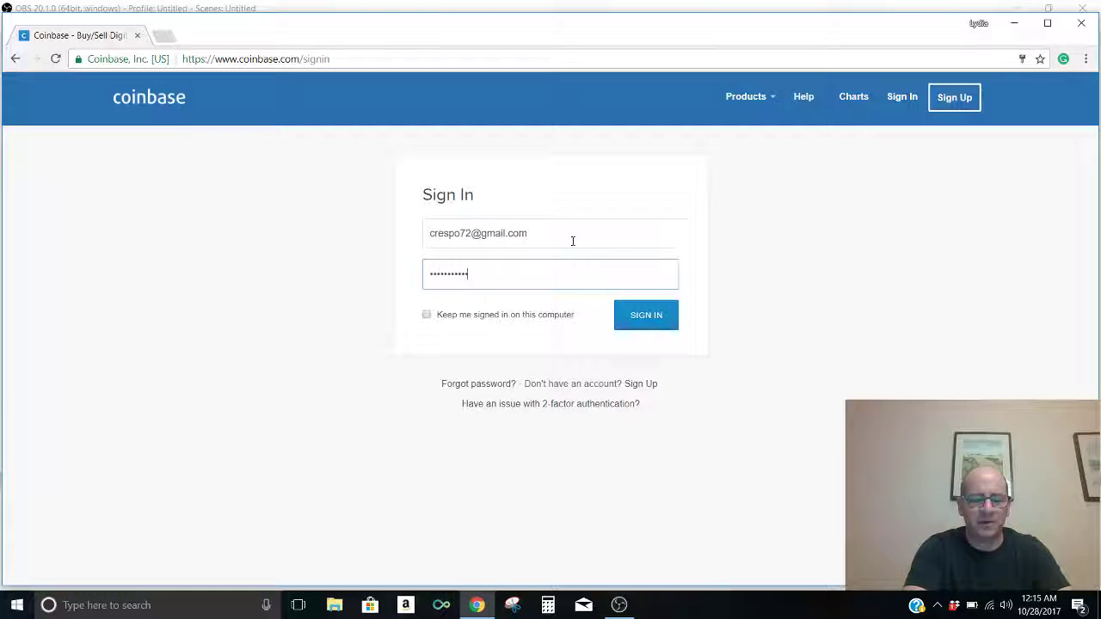
text(•••••)
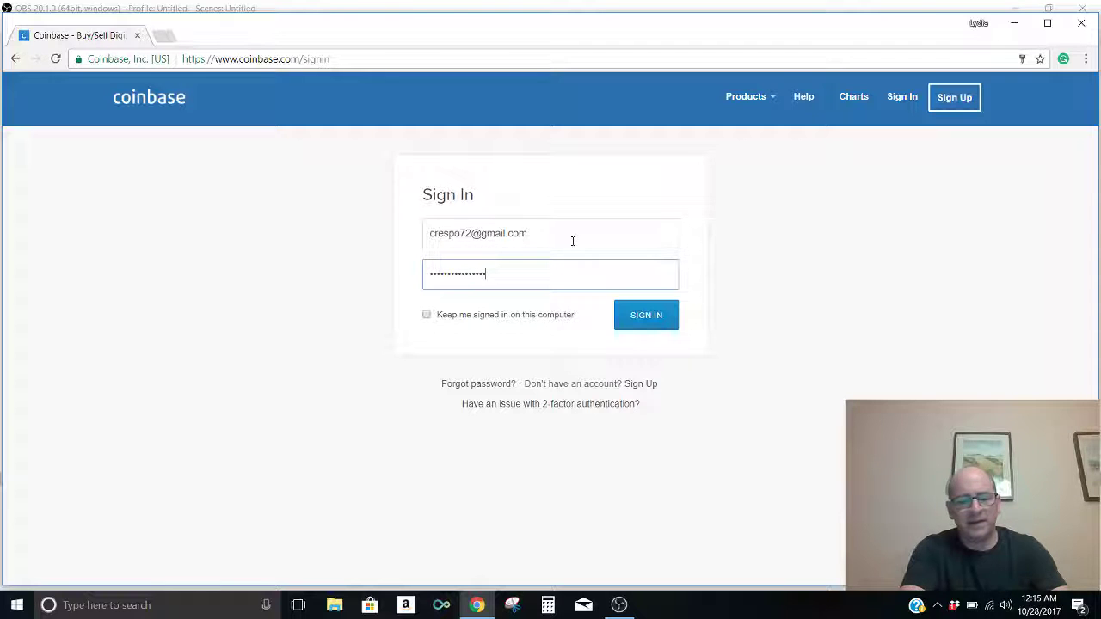
key(Return)
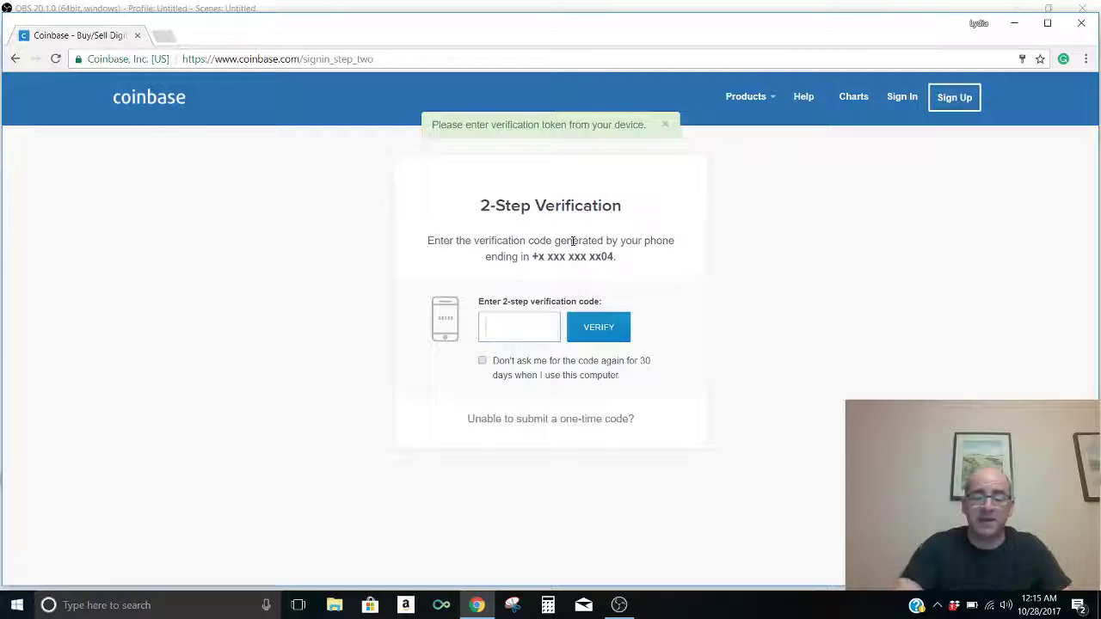
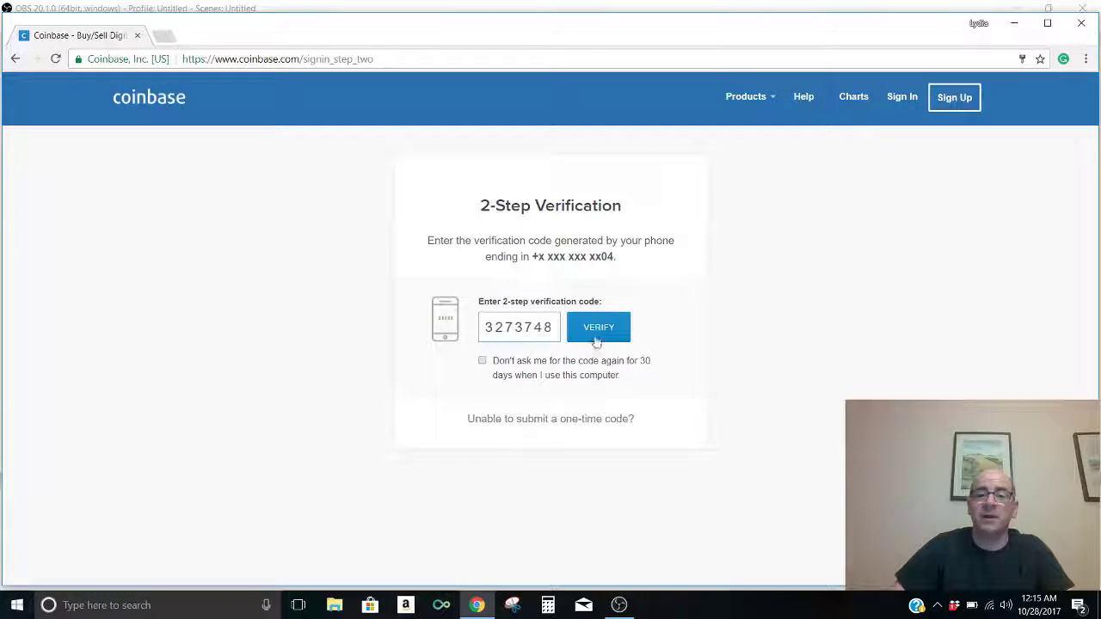
Step: Enter the verification code from the phone and submit it with Verify
click(597, 338)
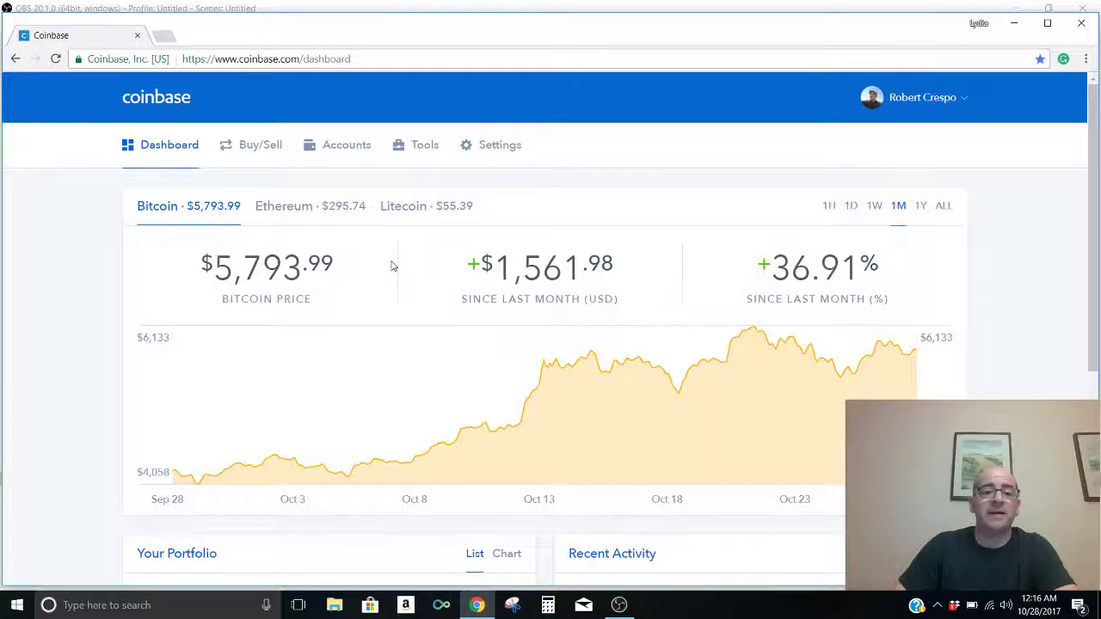
scroll(392, 266, down, 1)
scroll(393, 266, up, 1)
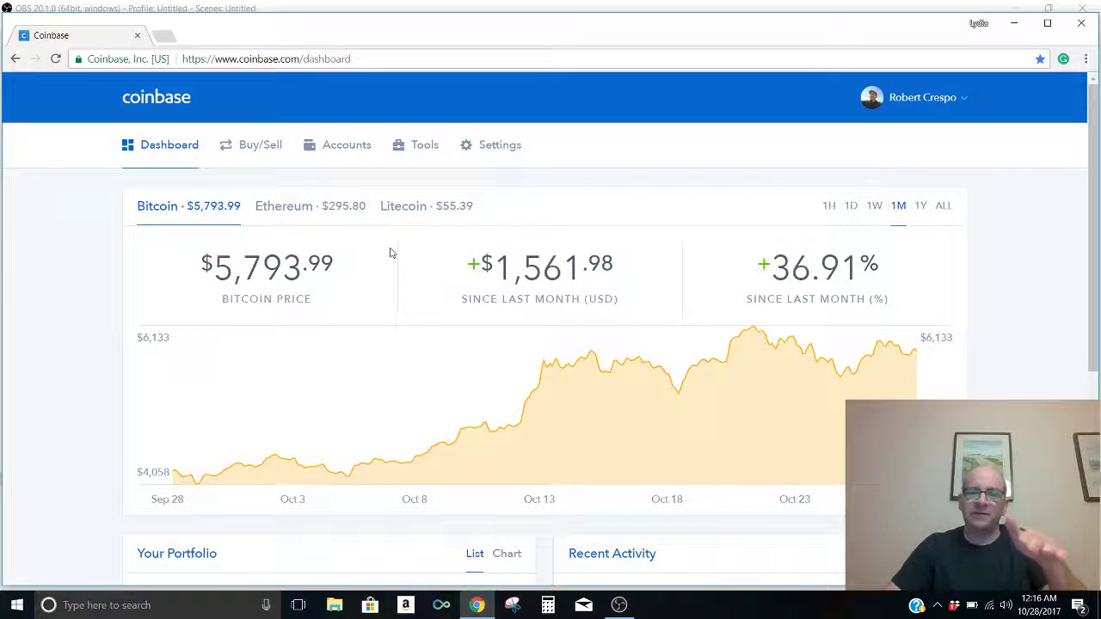
scroll(390, 252, down, 1)
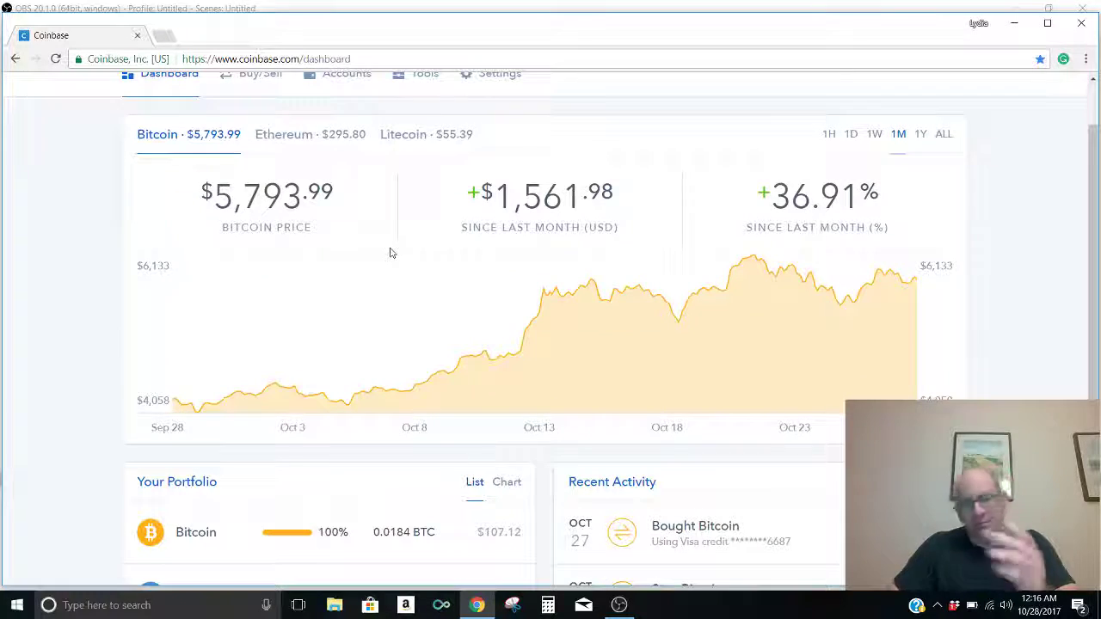
scroll(390, 252, down, 3)
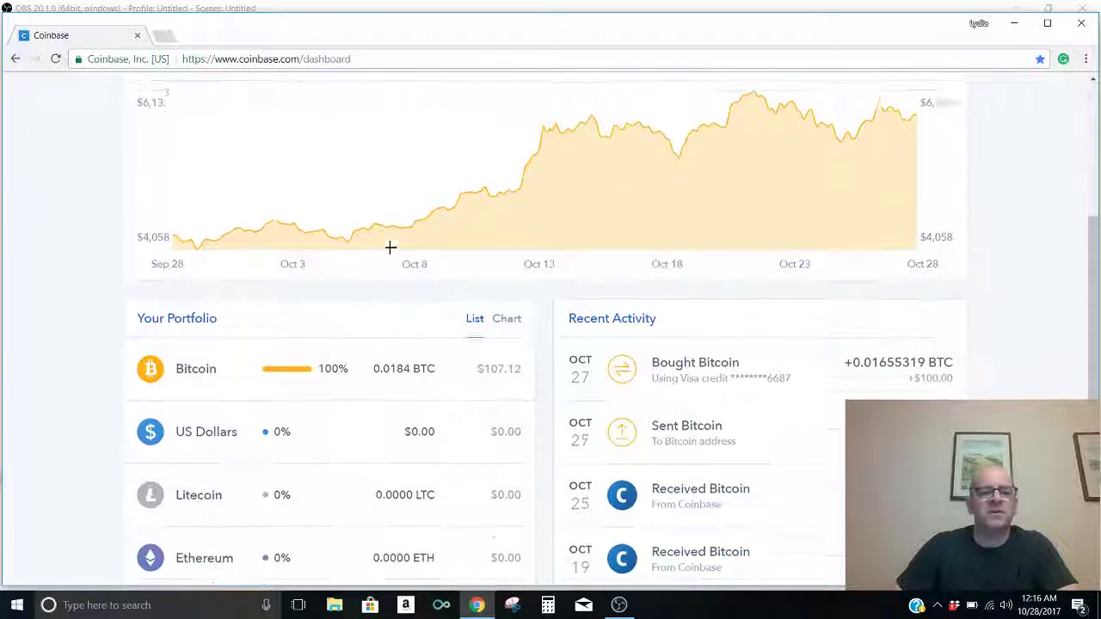
scroll(390, 252, down, 1)
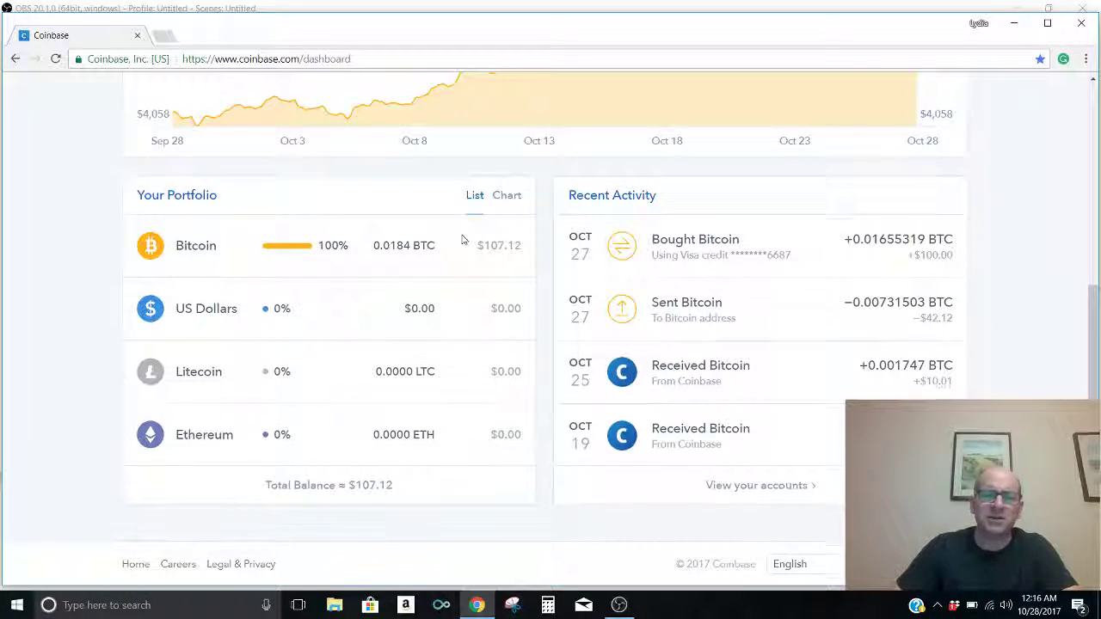
scroll(462, 240, up, 3)
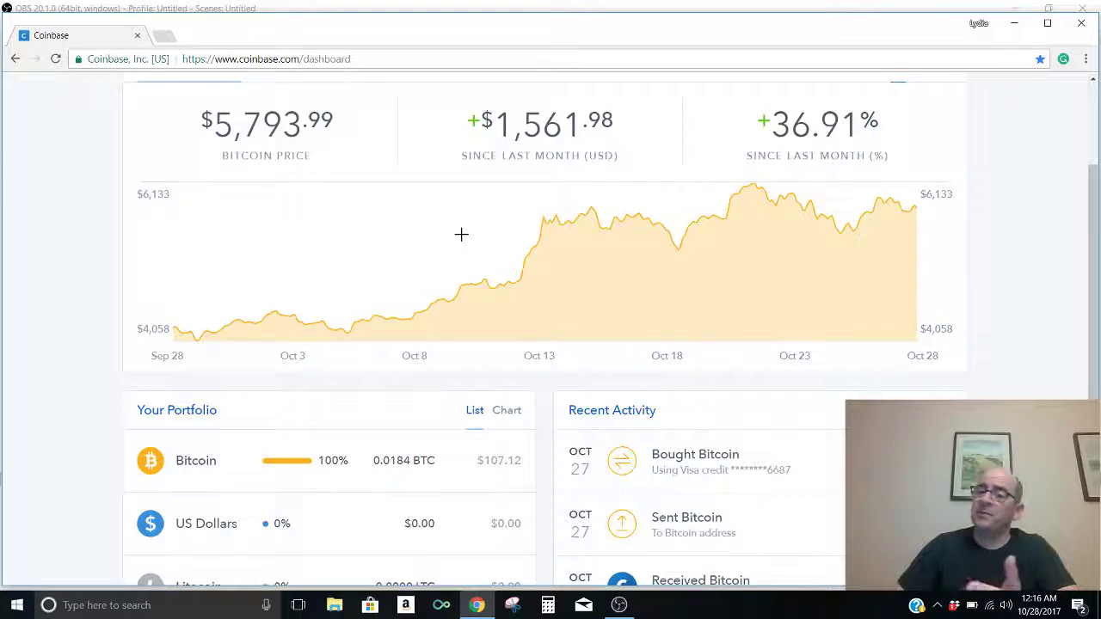
scroll(461, 233, up, 1)
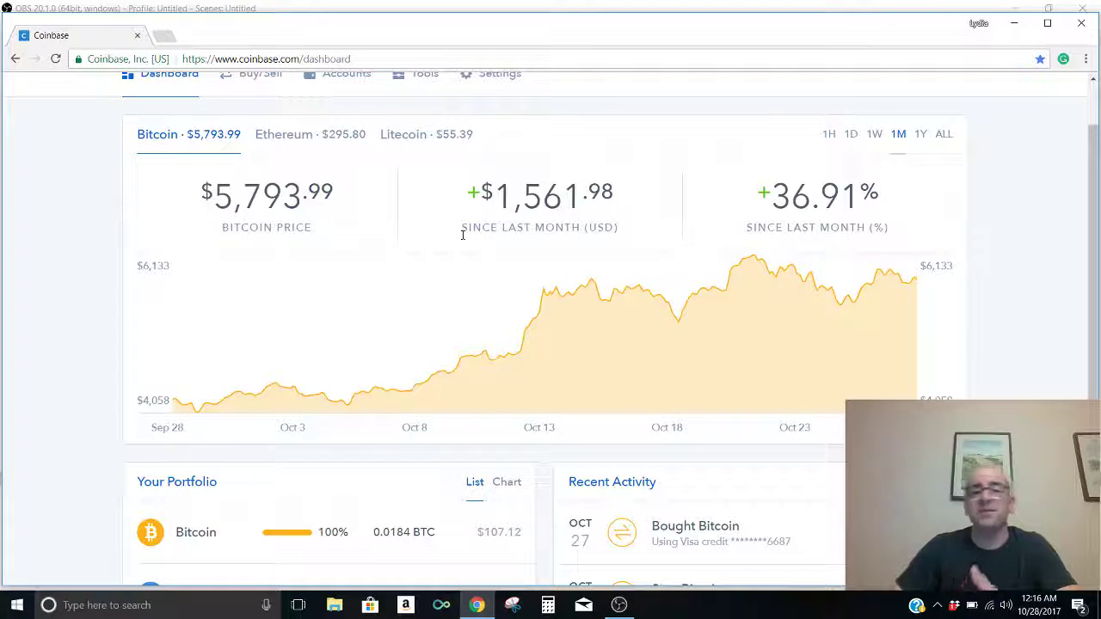
scroll(461, 234, up, 1)
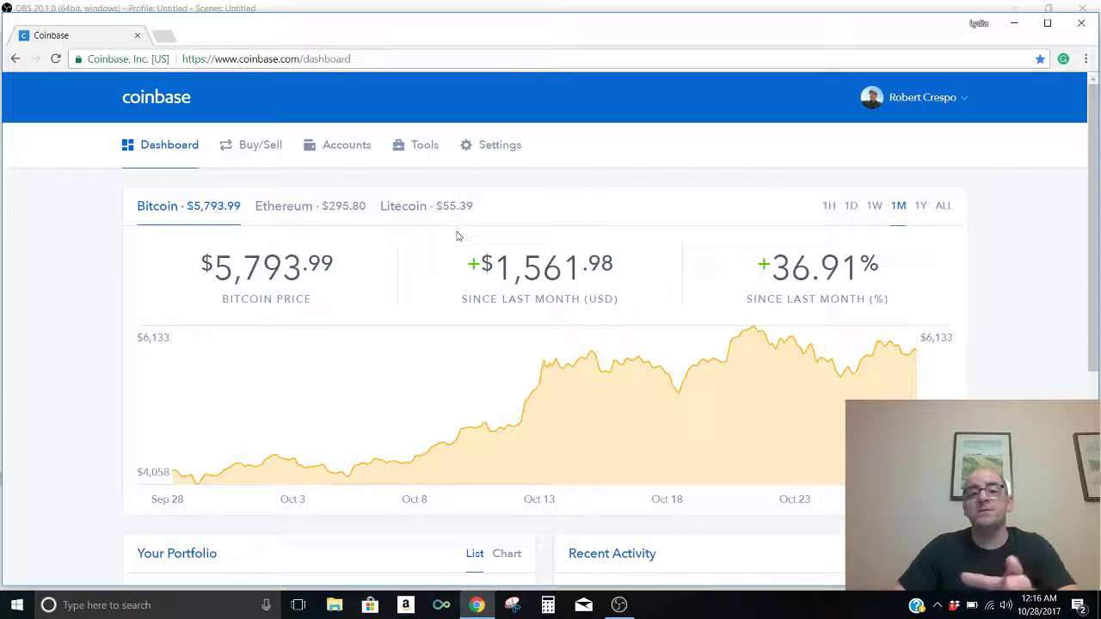
Step: On the Buy/Sell page, enter $100 for Bitcoin and bring up the payment methods
click(262, 148)
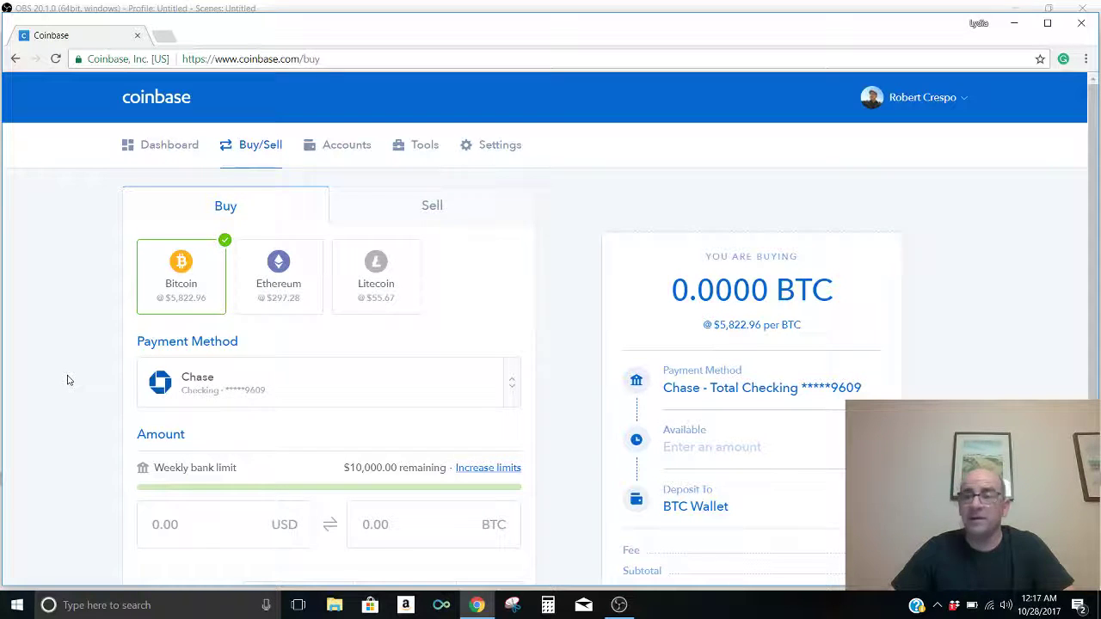
scroll(69, 379, down, 1)
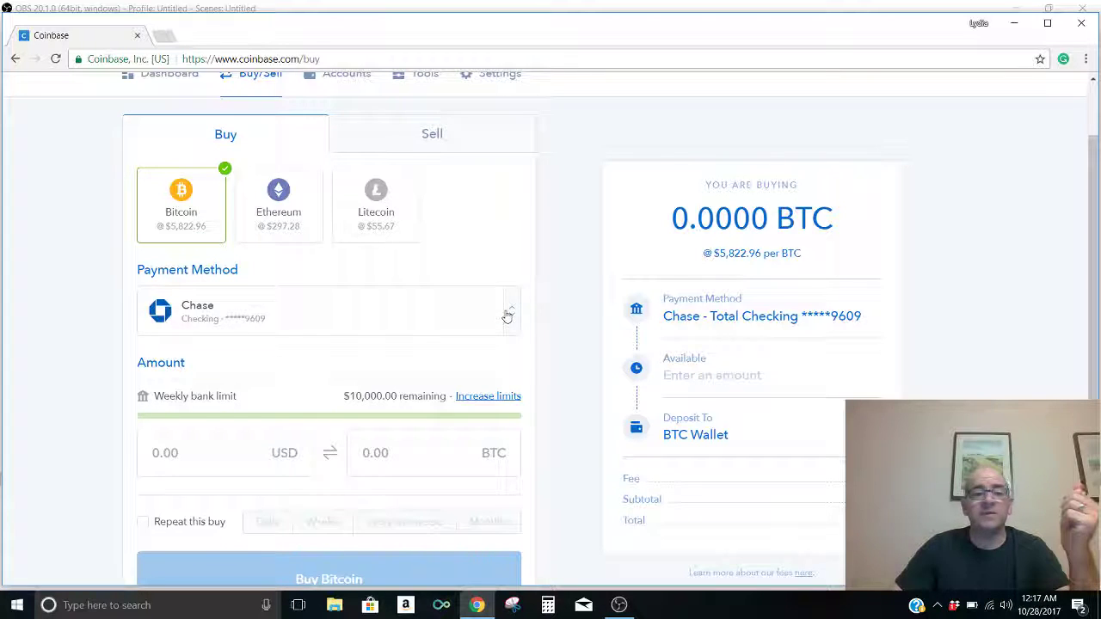
click(222, 445)
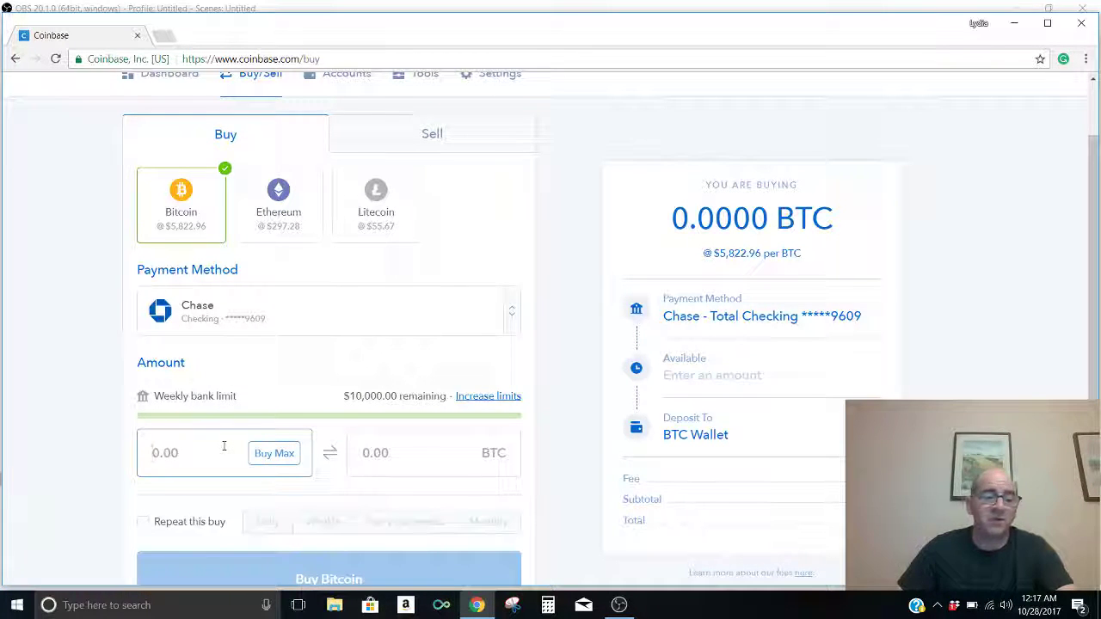
text(100)
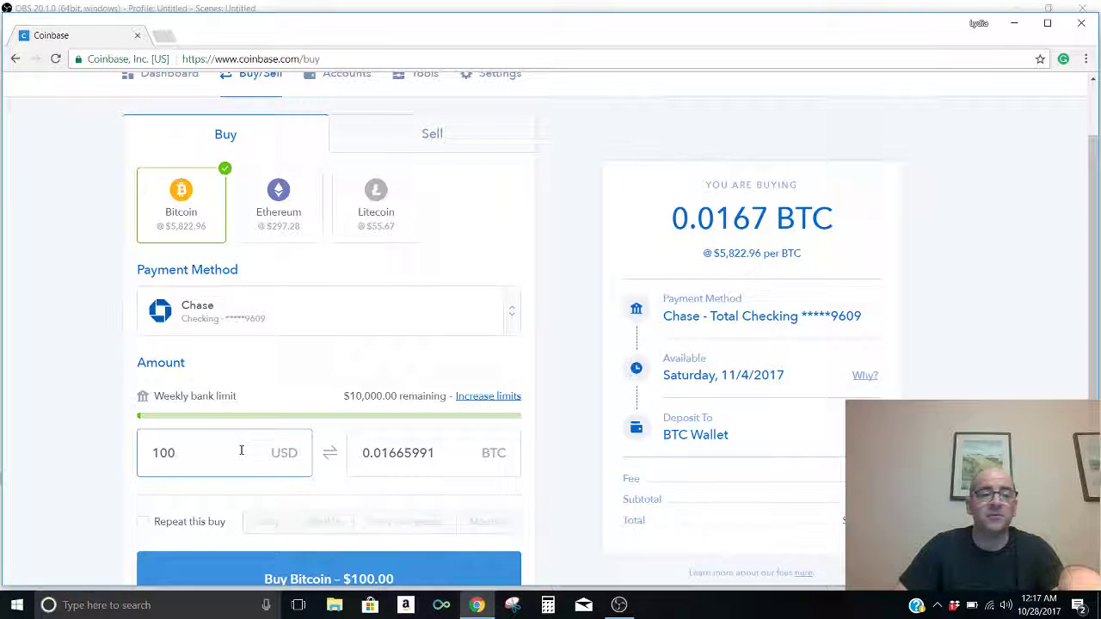
click(287, 304)
Step: Try Capital One Visa, switch back to Chase checking, and change the amount to $1,000
click(246, 402)
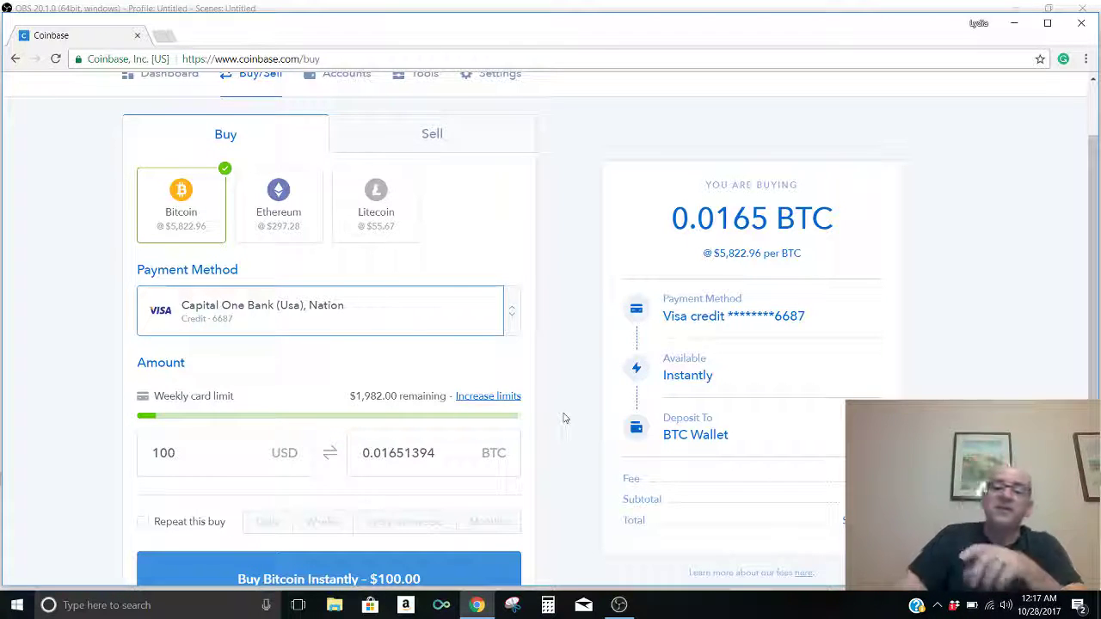
click(514, 312)
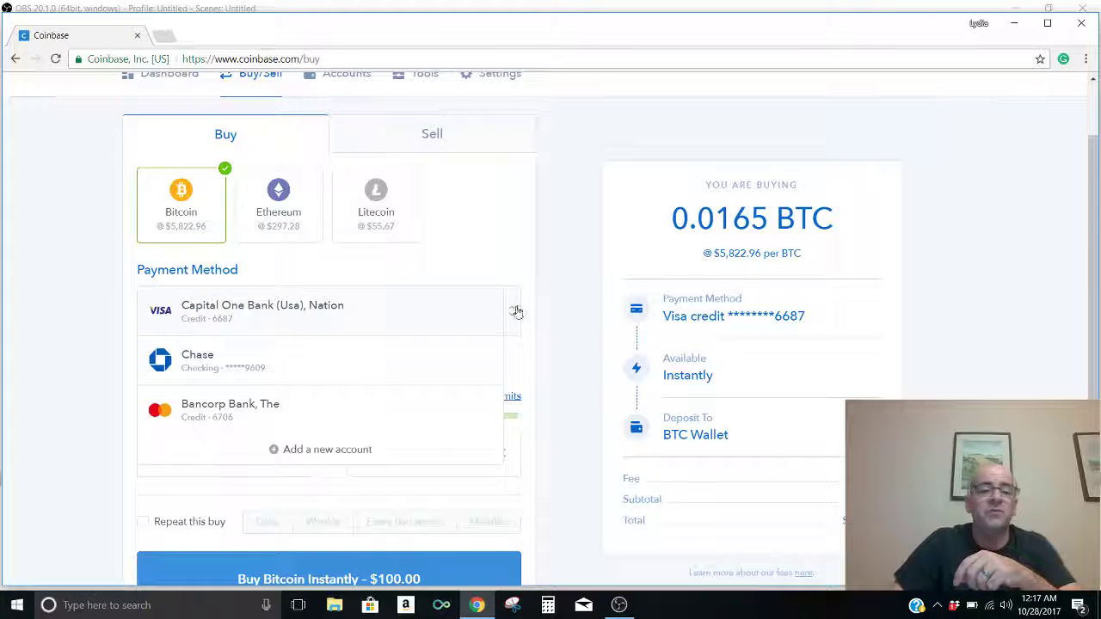
click(388, 354)
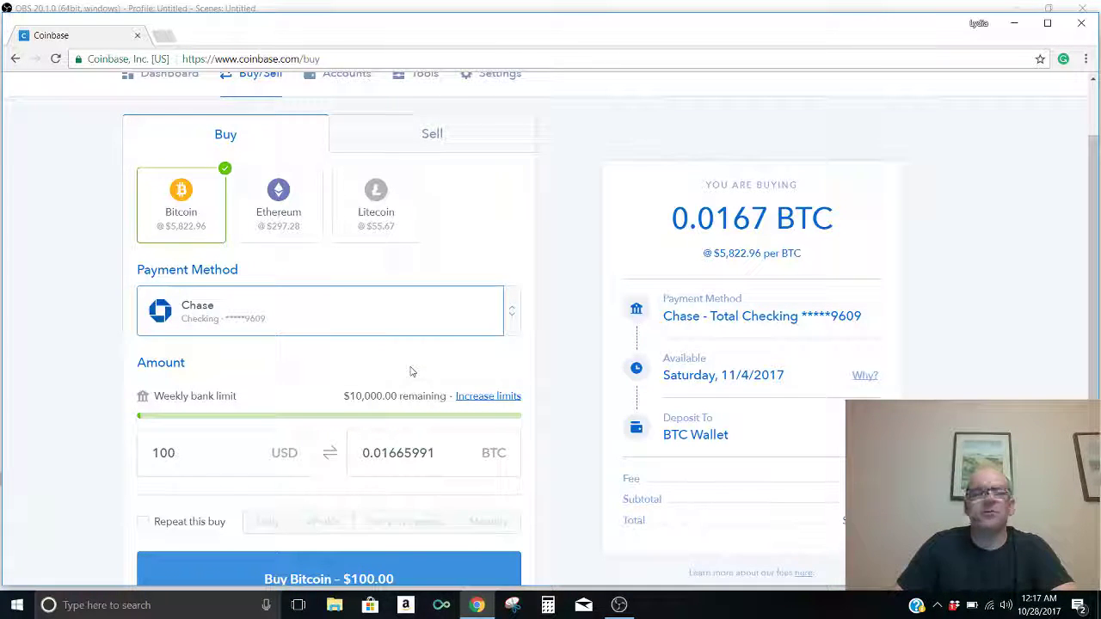
click(208, 453)
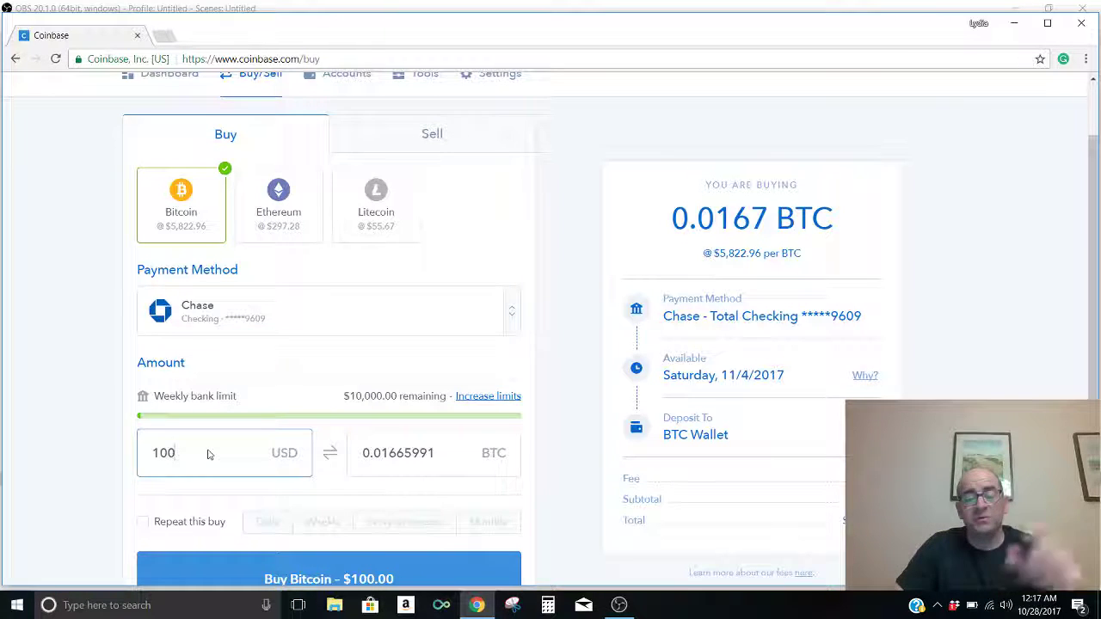
text(0)
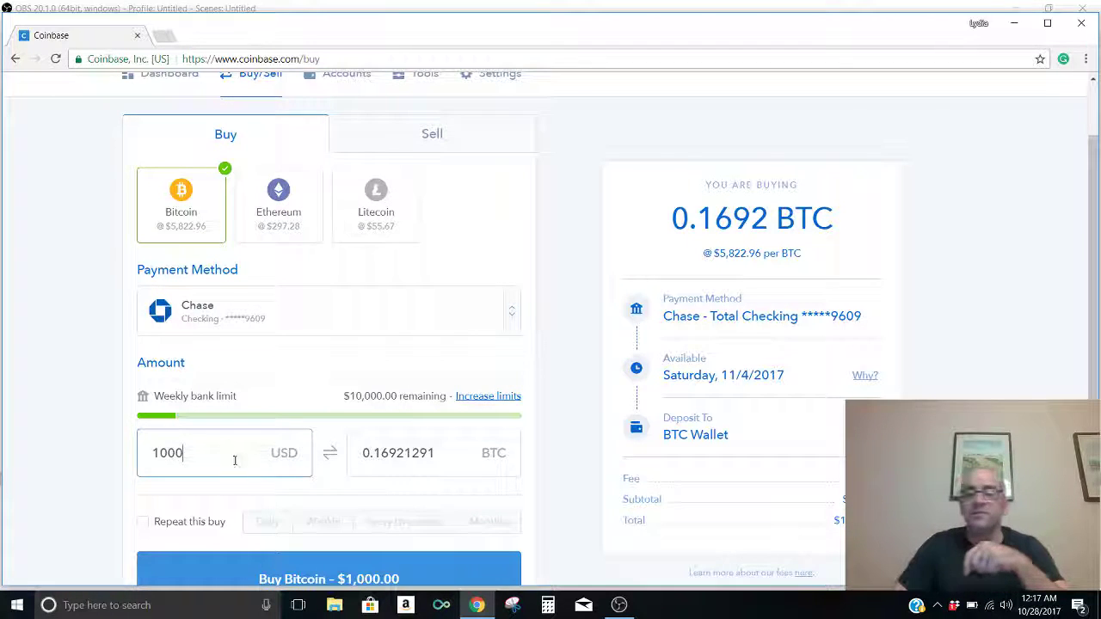
Step: Pay the $1,000 buy with the Capital One Visa card for instant availability
click(511, 313)
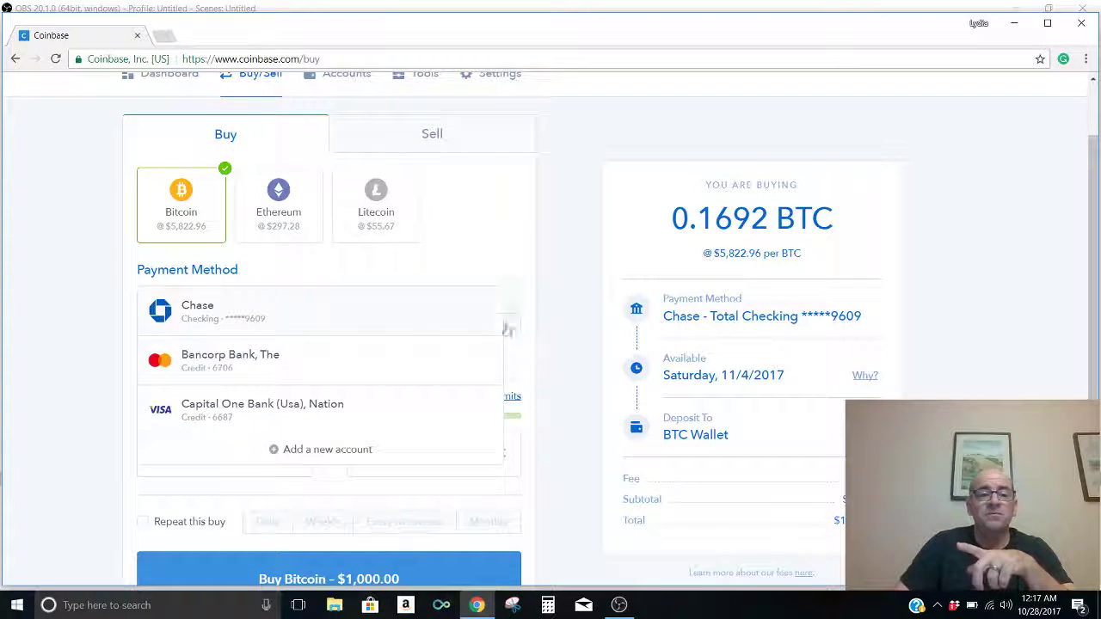
click(381, 416)
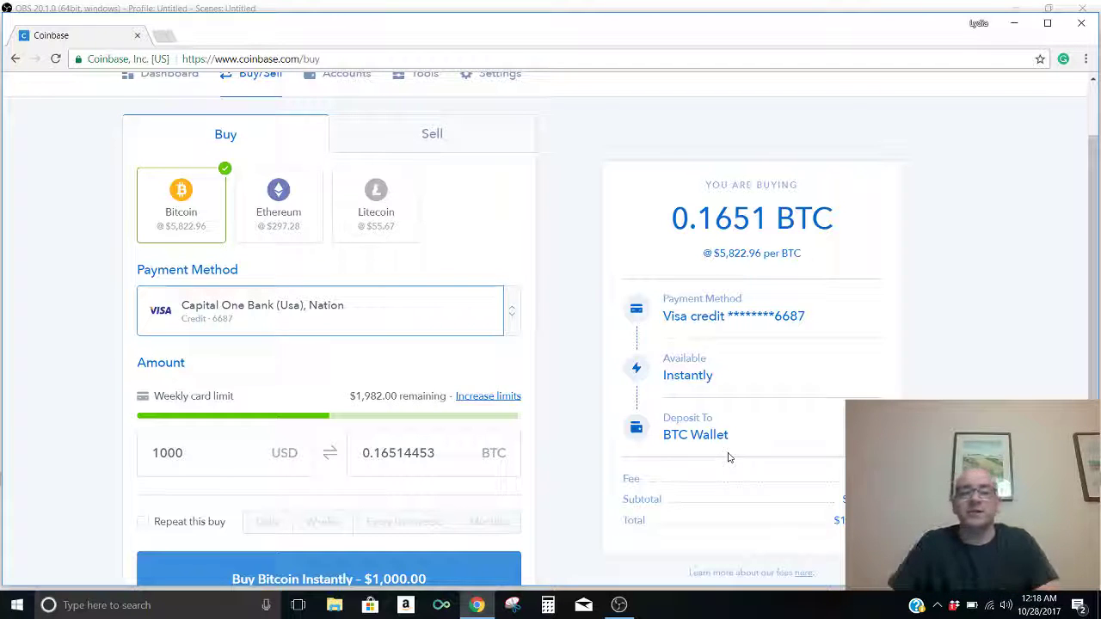
click(512, 315)
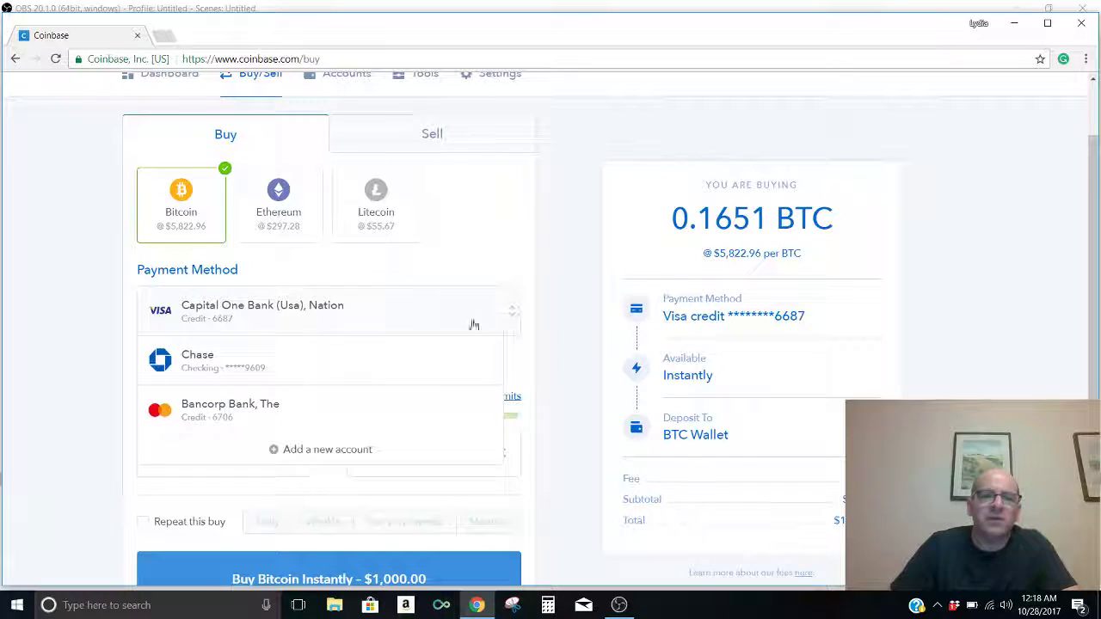
Step: Switch payment back to Chase checking (0.16921291 BTC) and scroll the buy page to review
click(238, 320)
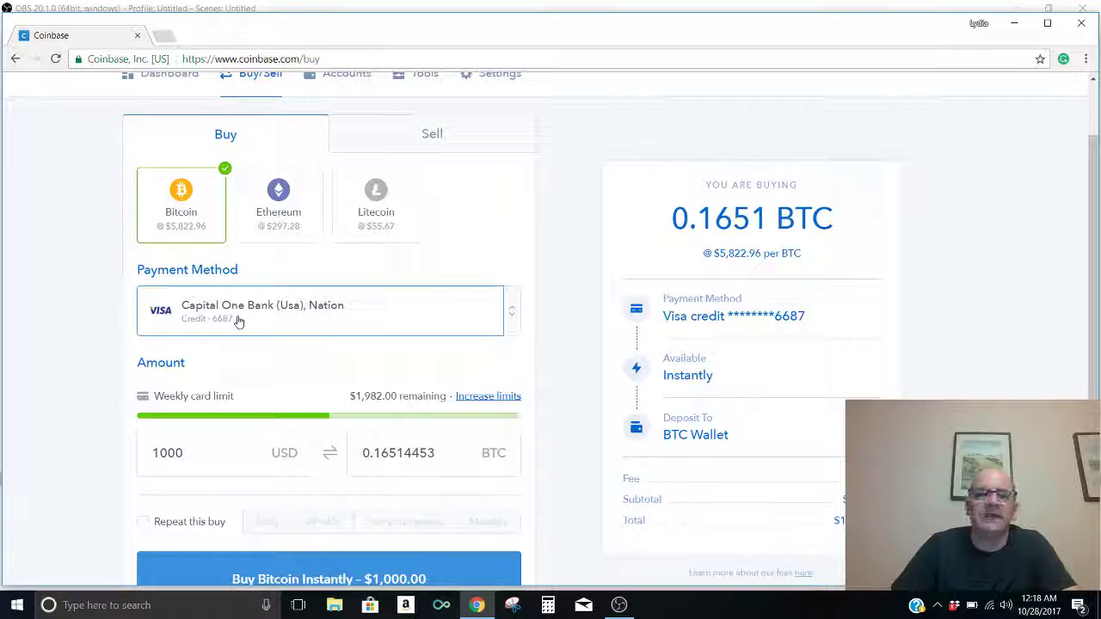
click(511, 315)
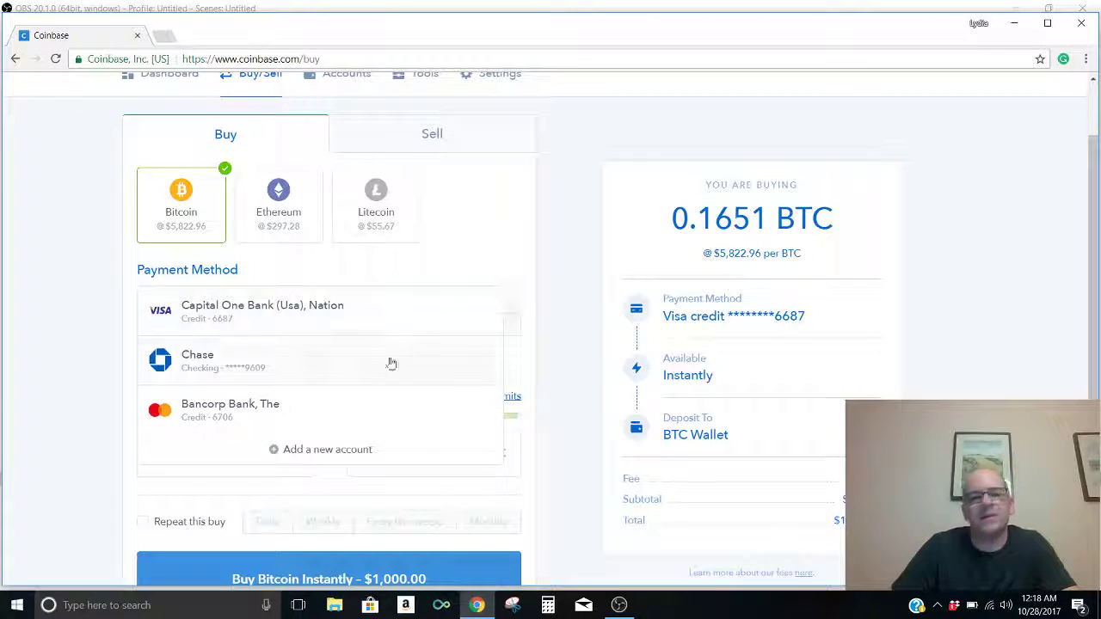
click(391, 363)
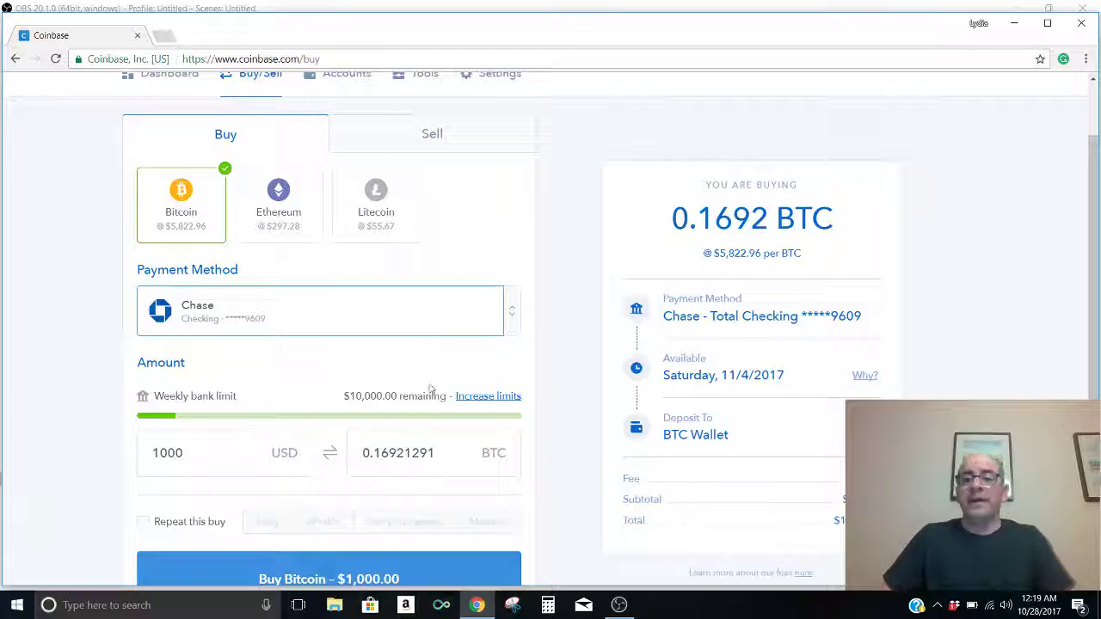
scroll(456, 358, up, 1)
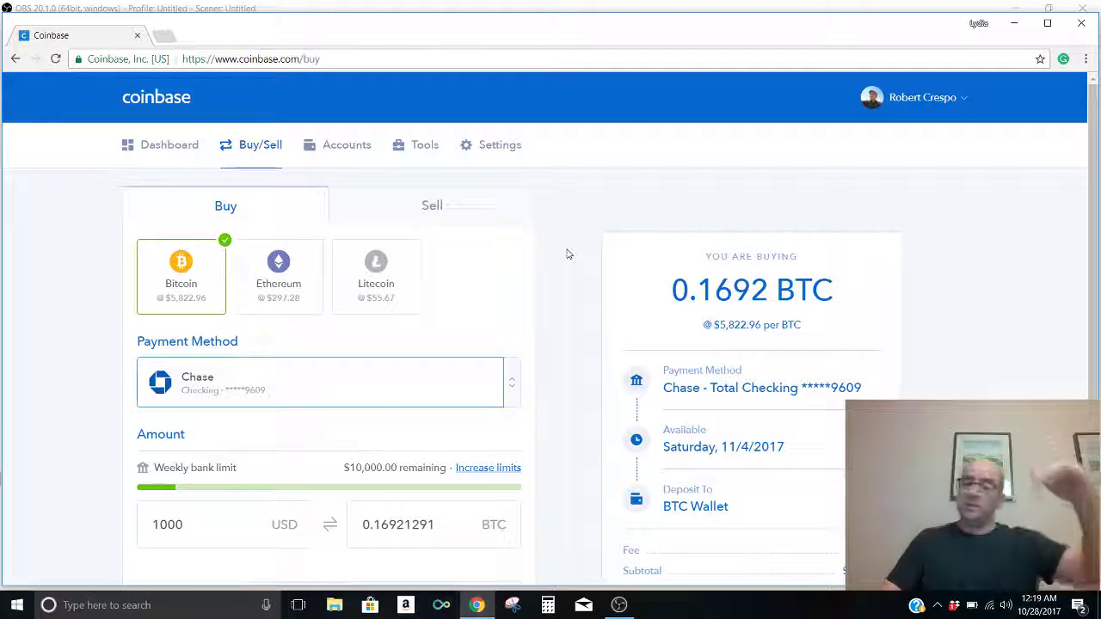
scroll(570, 272, down, 1)
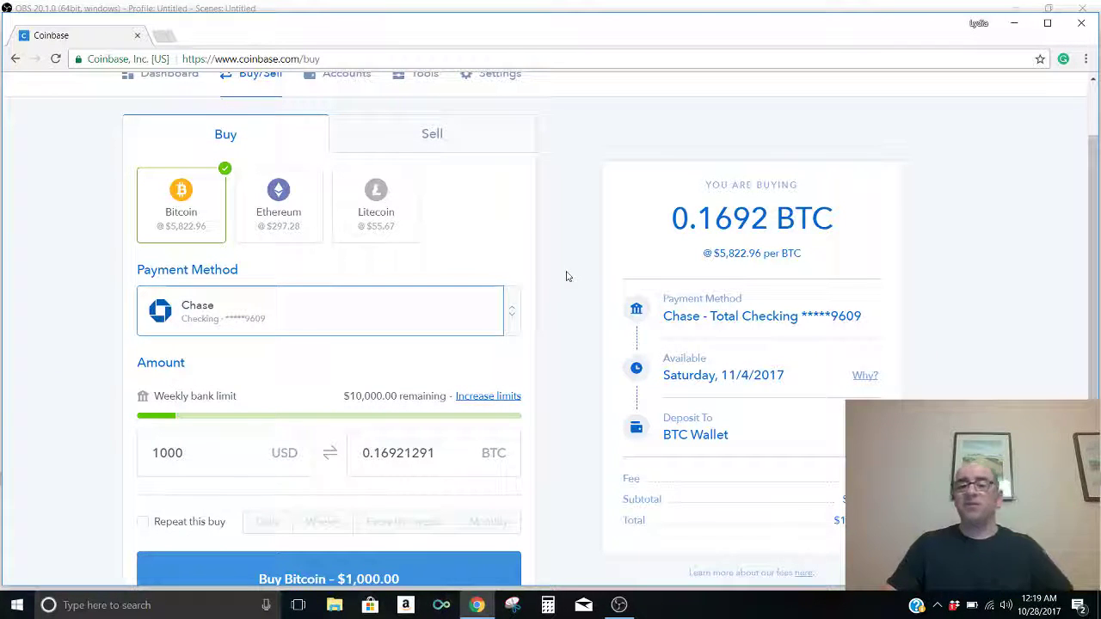
scroll(572, 295, up, 1)
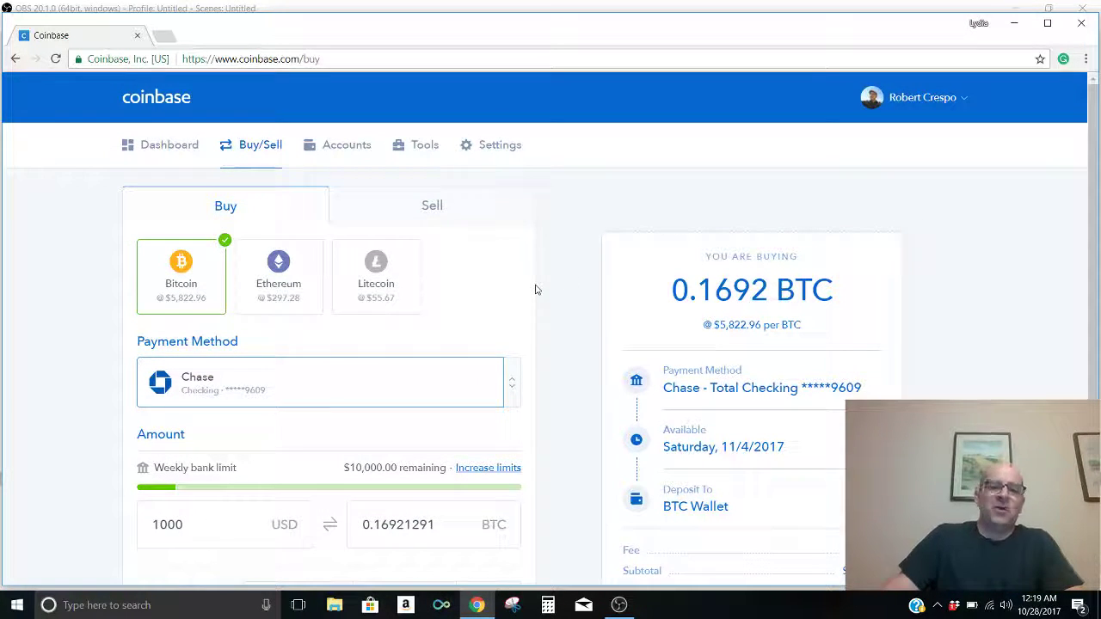
scroll(535, 289, down, 1)
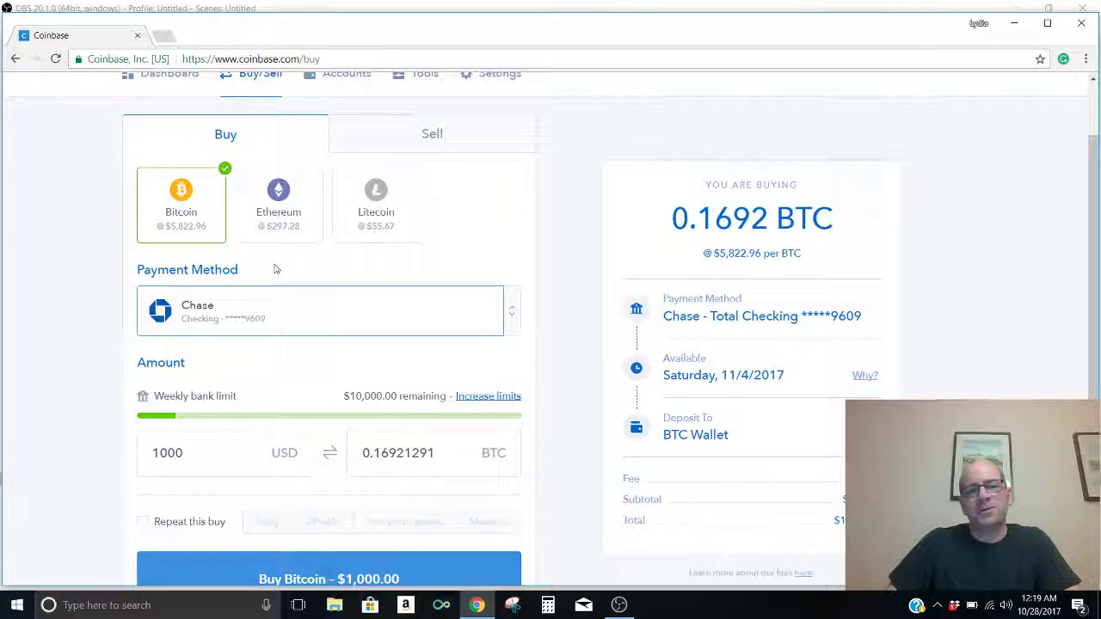
Step: Preview Ethereum and Litecoin buys, return to Bitcoin, then go to the Tools Addresses page
click(287, 226)
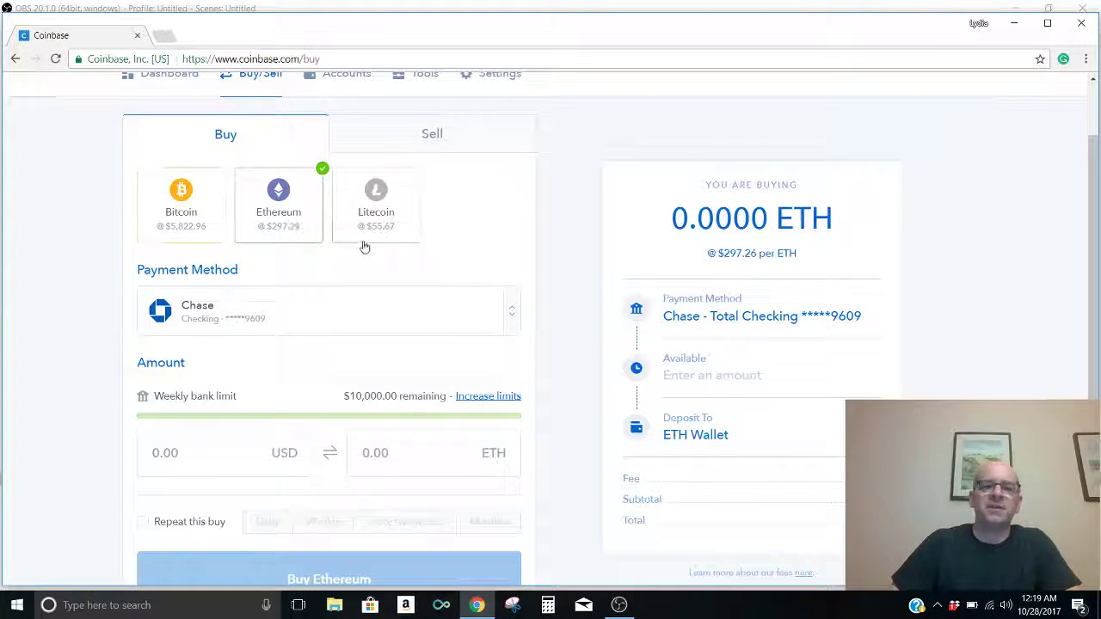
click(372, 228)
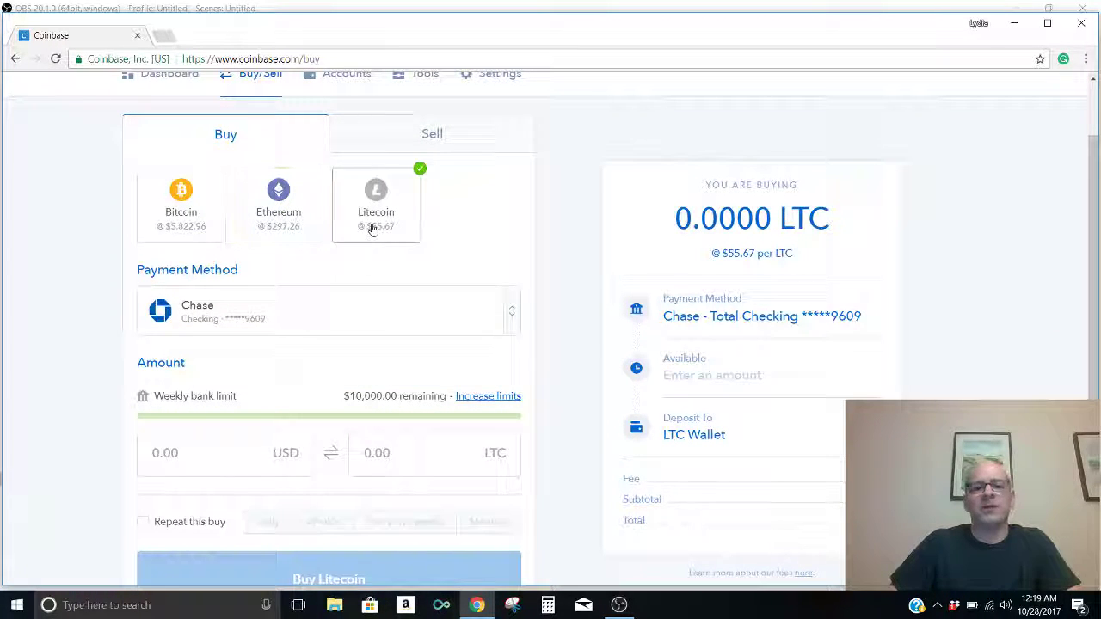
click(194, 219)
scroll(376, 290, up, 1)
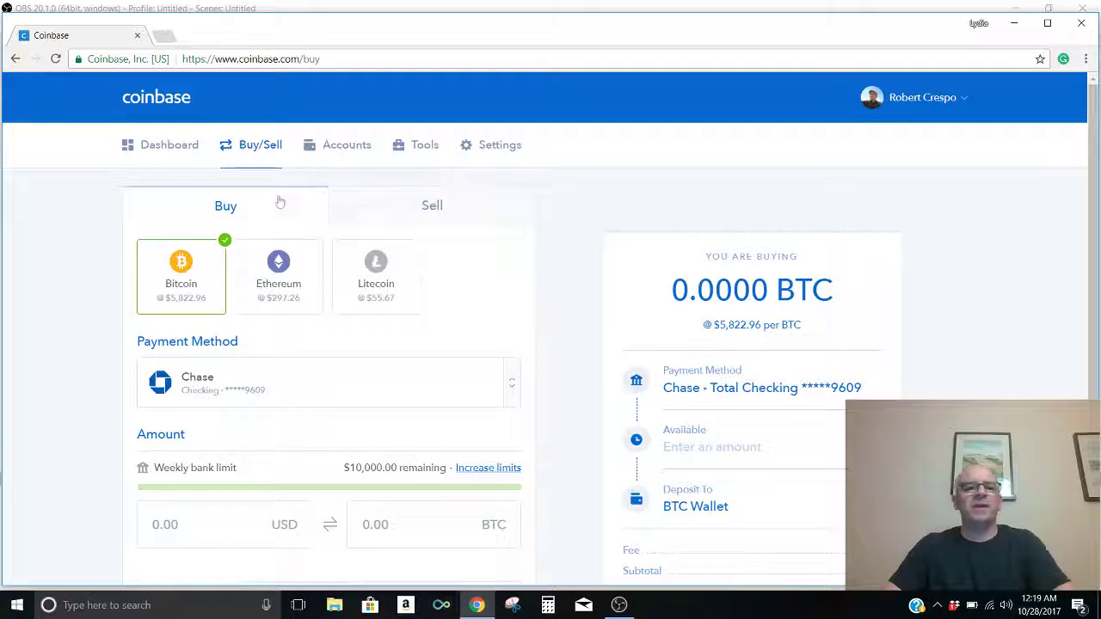
click(424, 146)
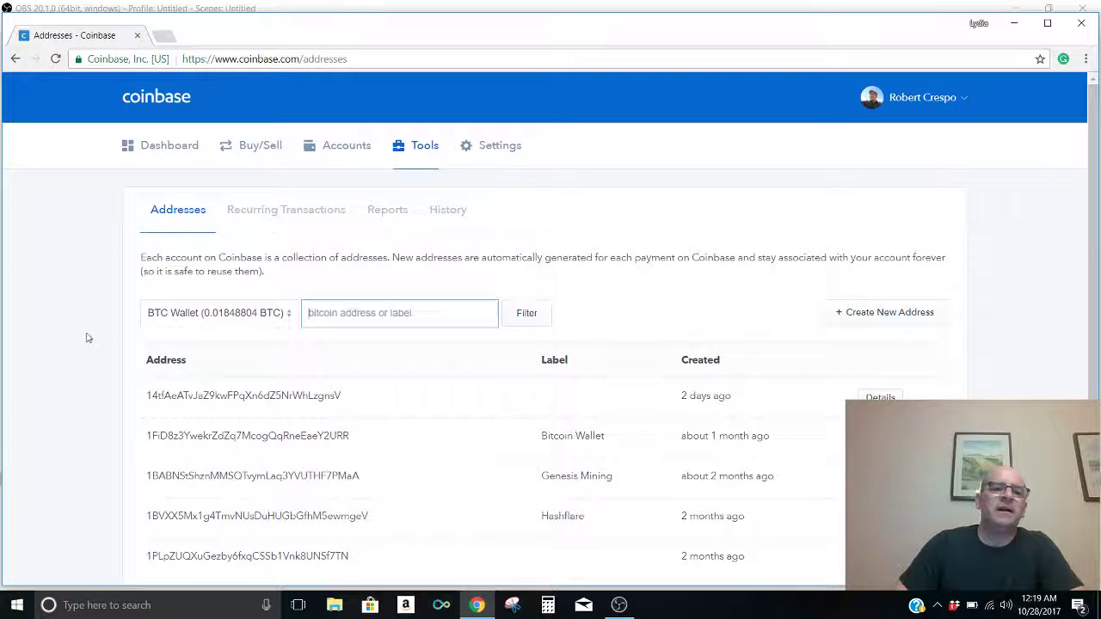
Step: Scroll through the BTC Wallet's address list and labels, then return to Buy/Sell
scroll(87, 336, down, 1)
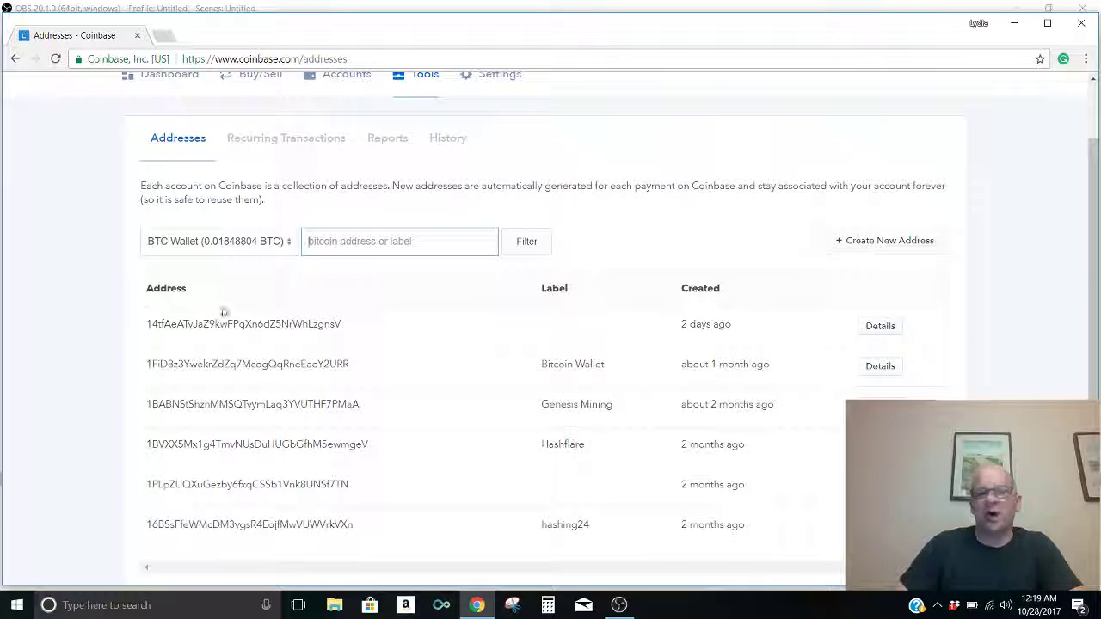
click(326, 245)
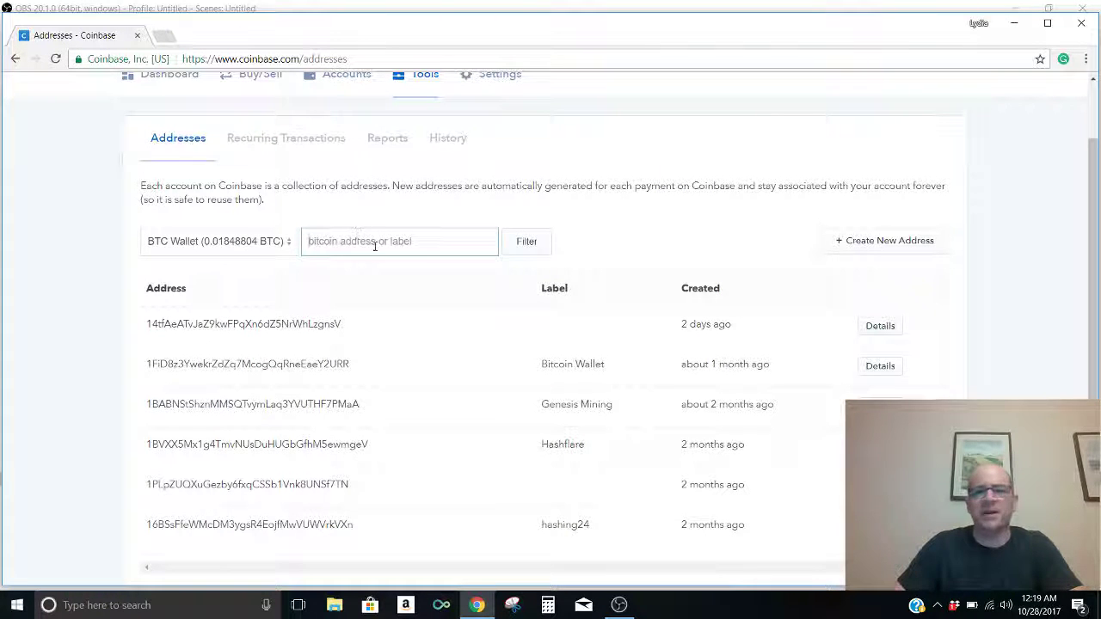
scroll(255, 331, down, 1)
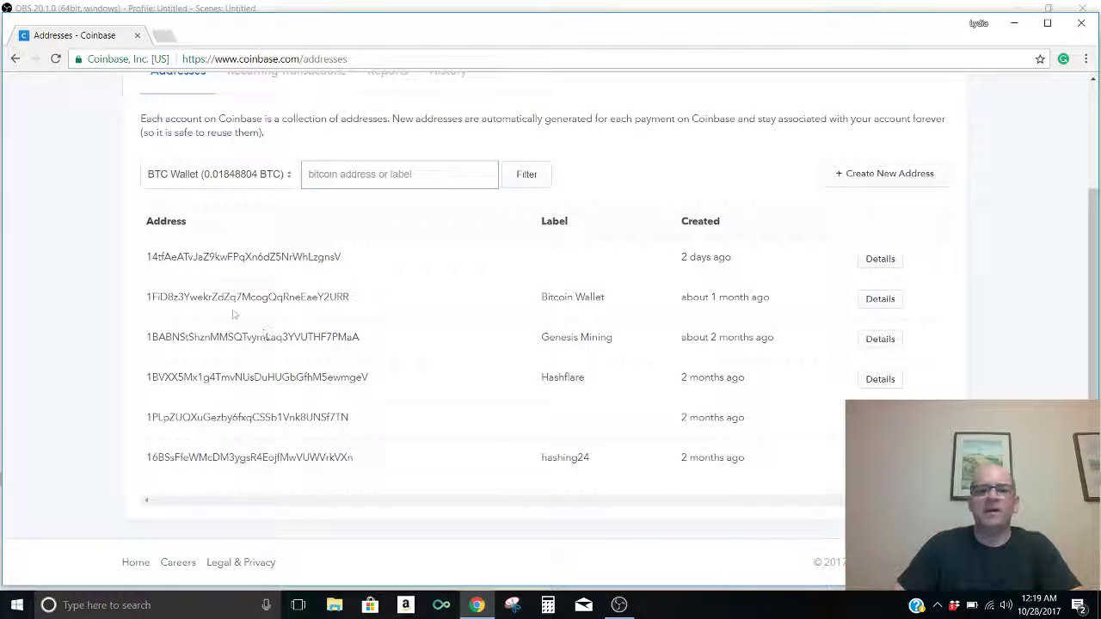
scroll(282, 320, up, 2)
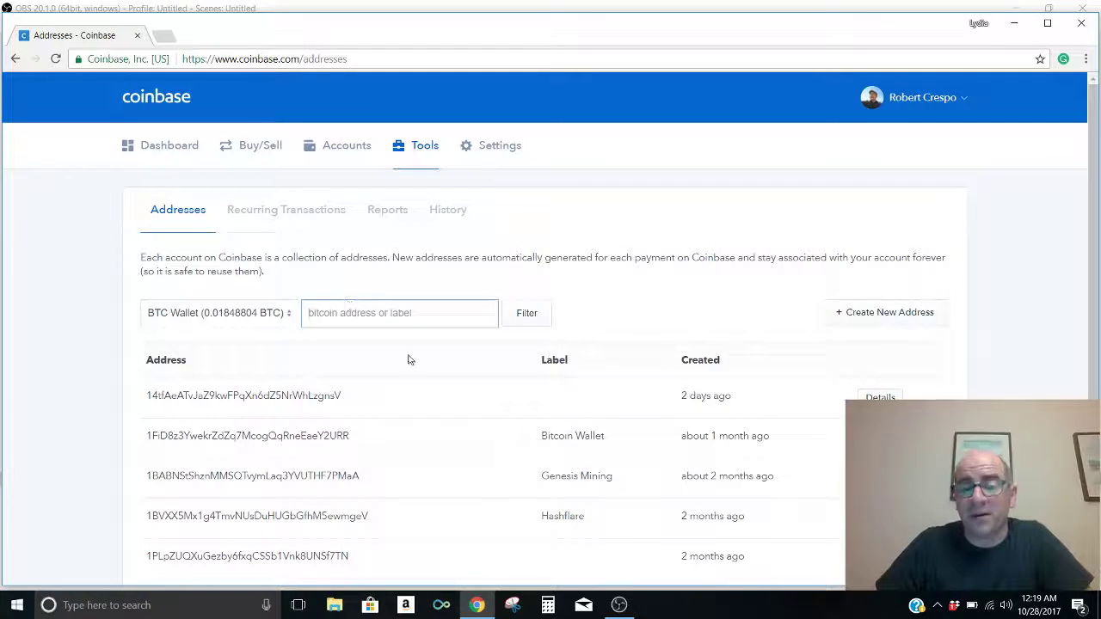
scroll(411, 361, down, 1)
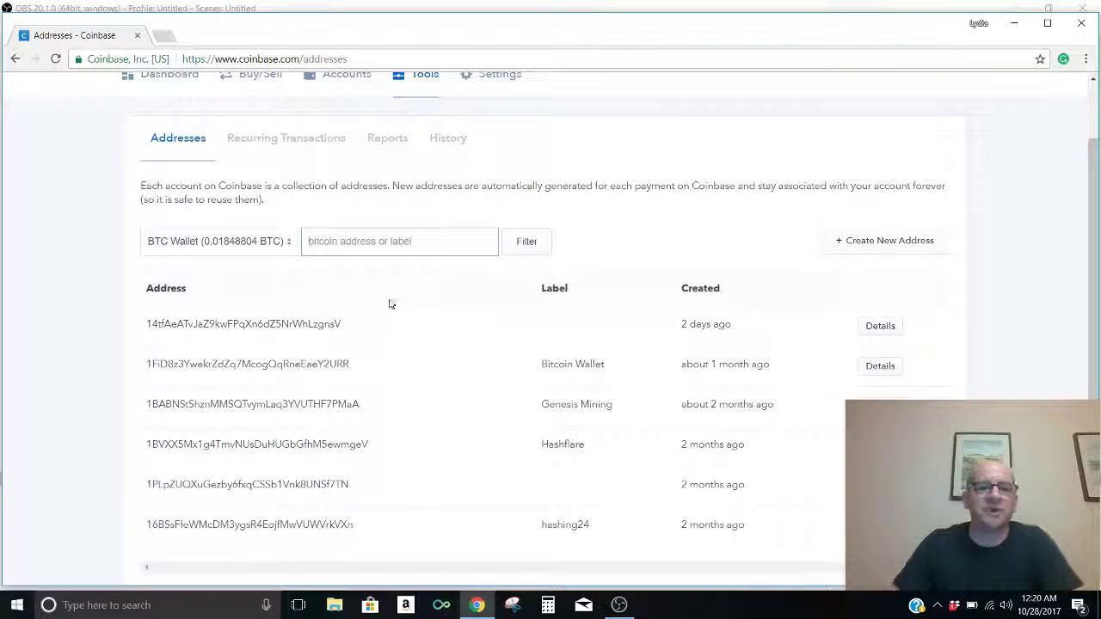
scroll(383, 346, up, 1)
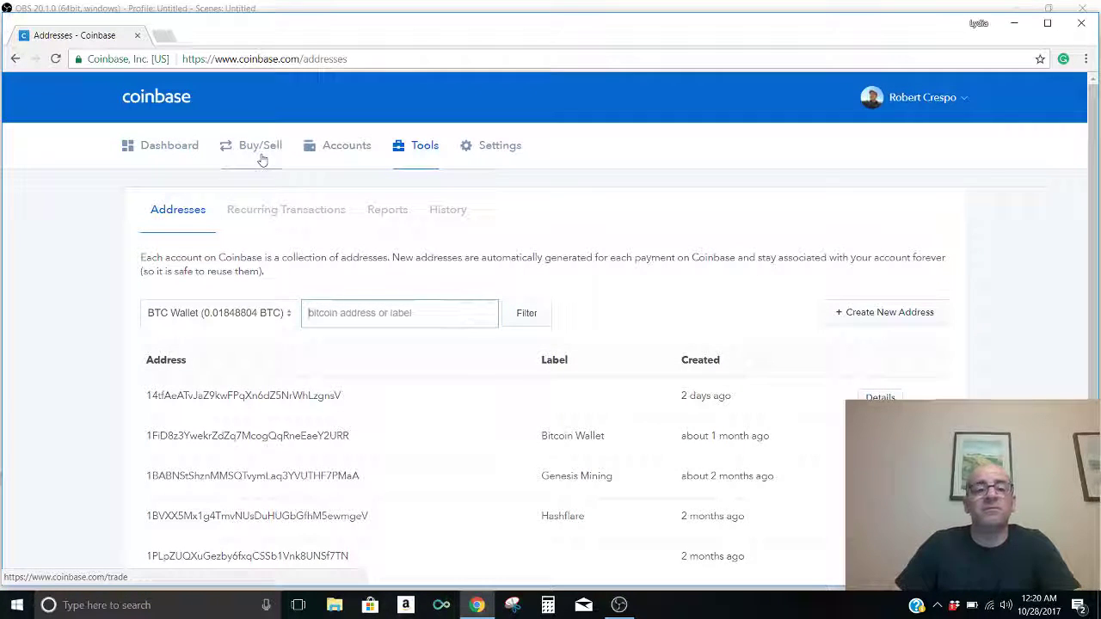
click(262, 159)
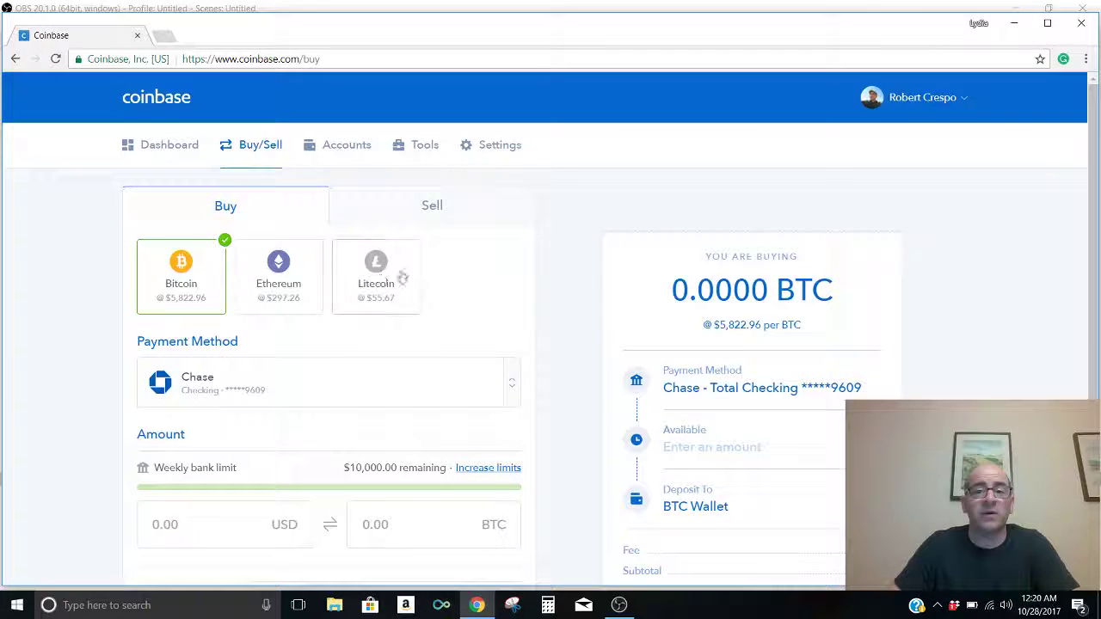
Step: Go to the Accounts page and start a Send from the BTC Wallet
click(355, 154)
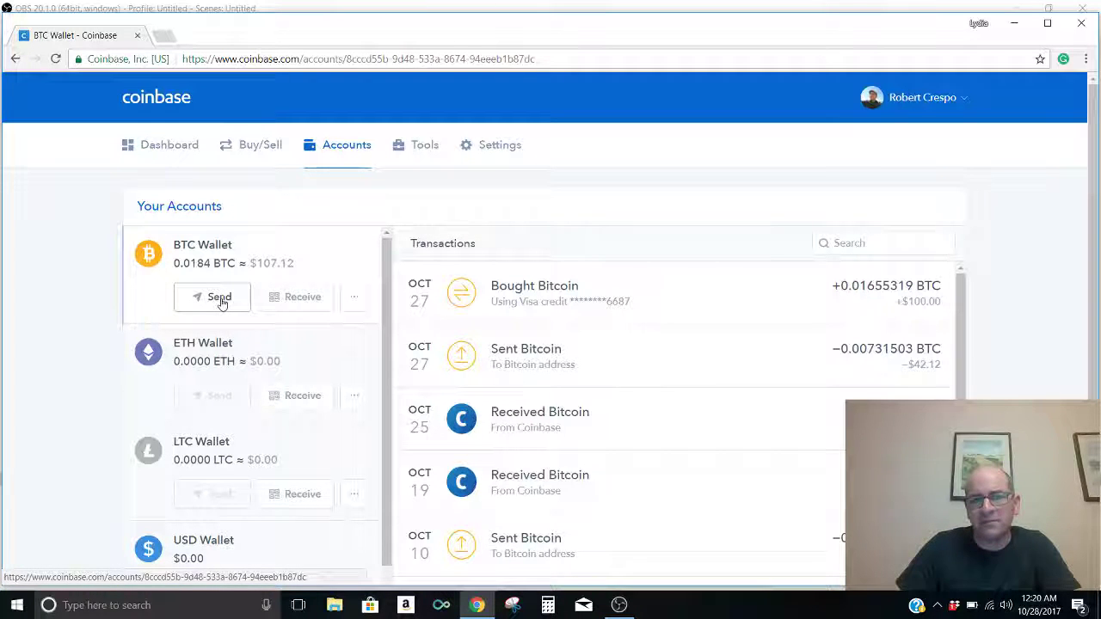
click(220, 298)
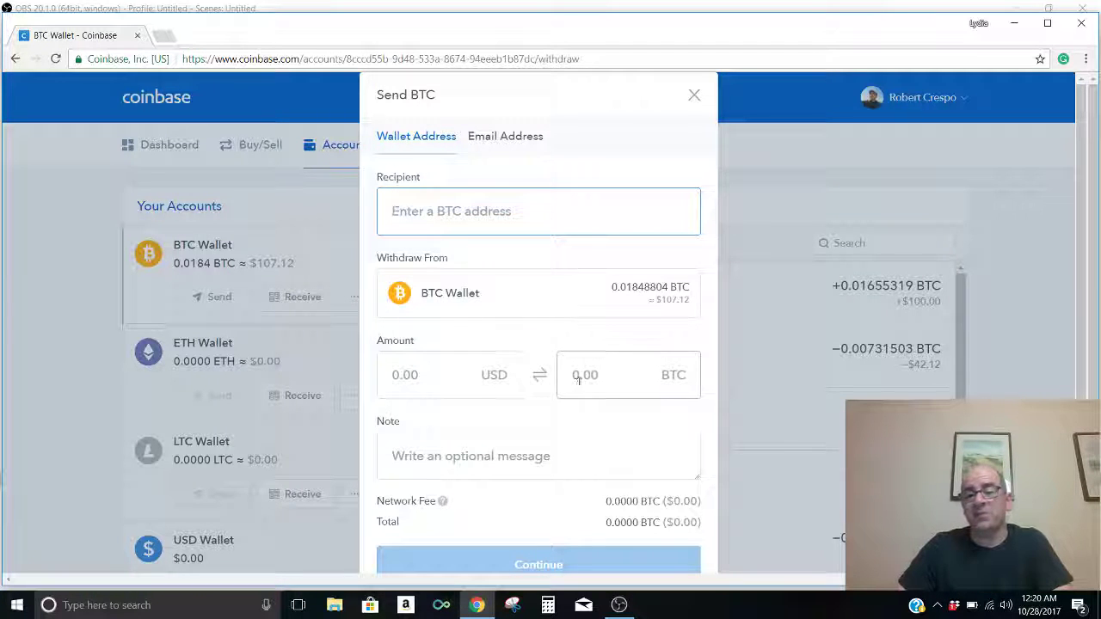
Step: Enter a $50 send amount in the USD field, then clear it
click(421, 374)
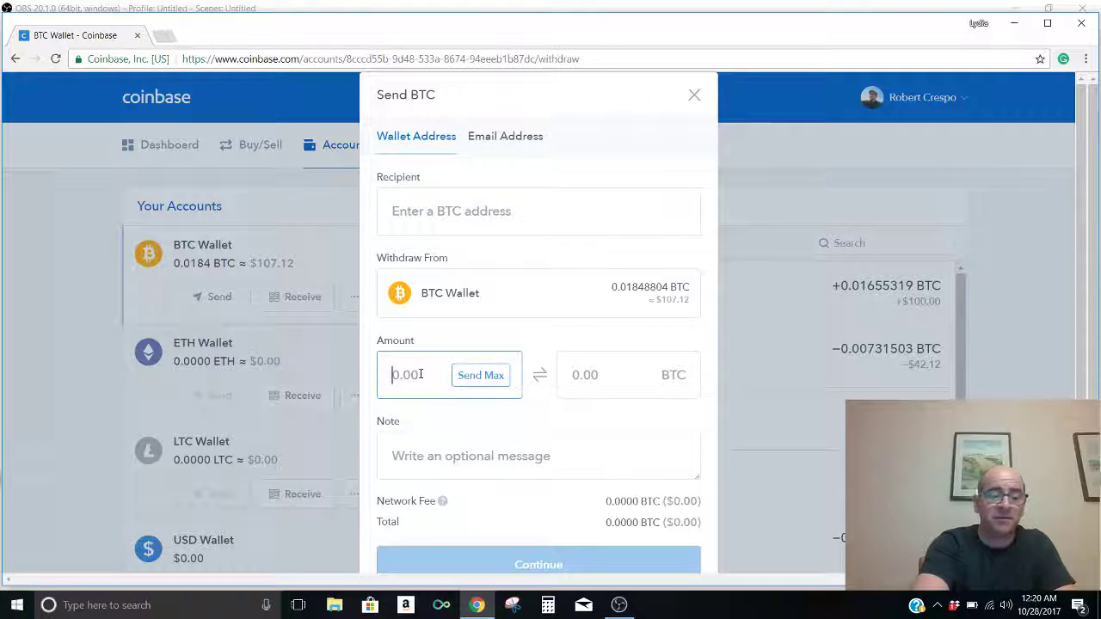
text(50)
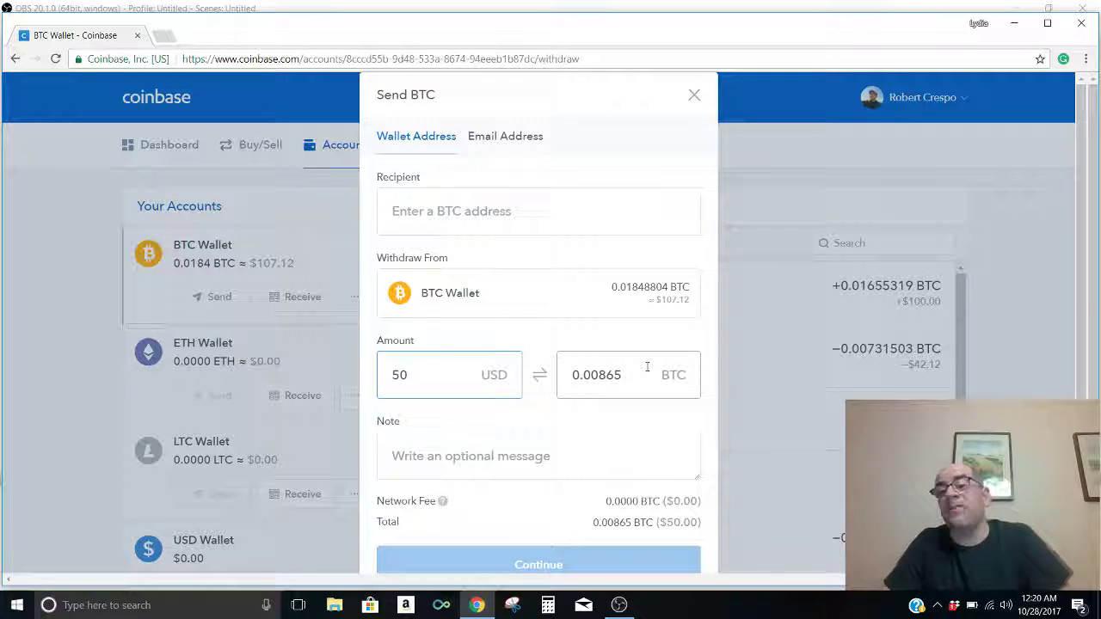
double_click(401, 373)
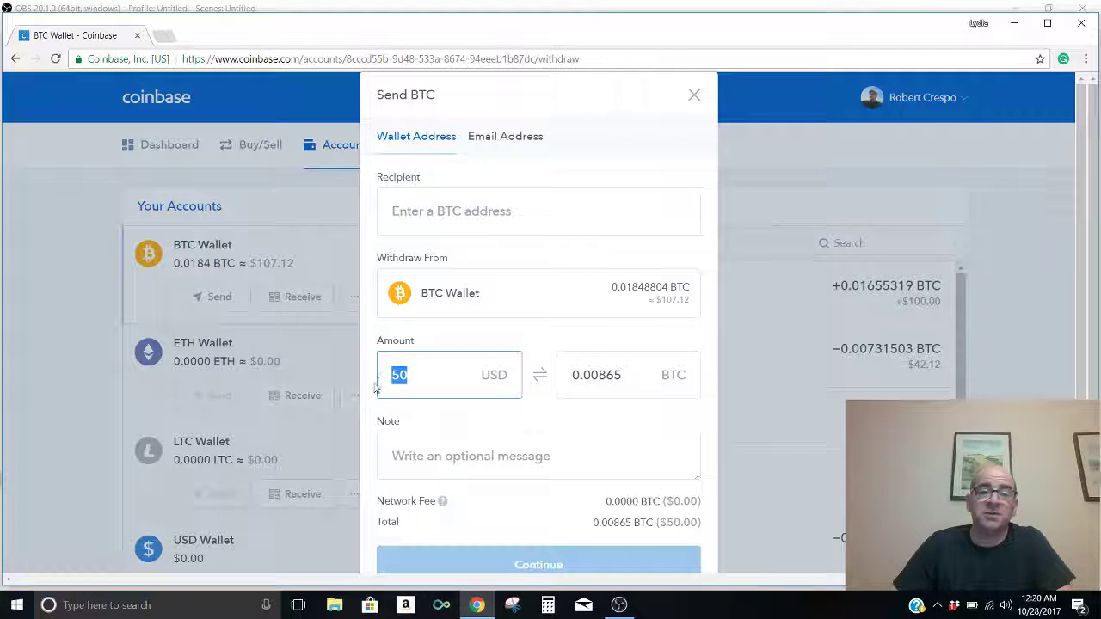
key(BackSpace)
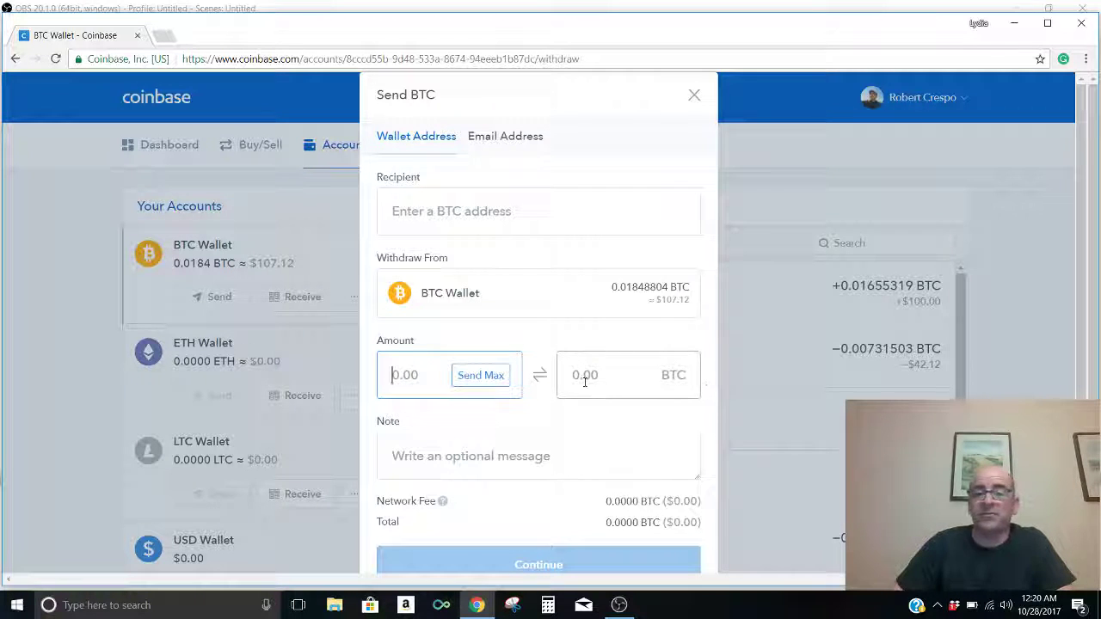
Step: Enter 0.0078 BTC (about $45.00) instead, then close the Send BTC form unsent
click(590, 374)
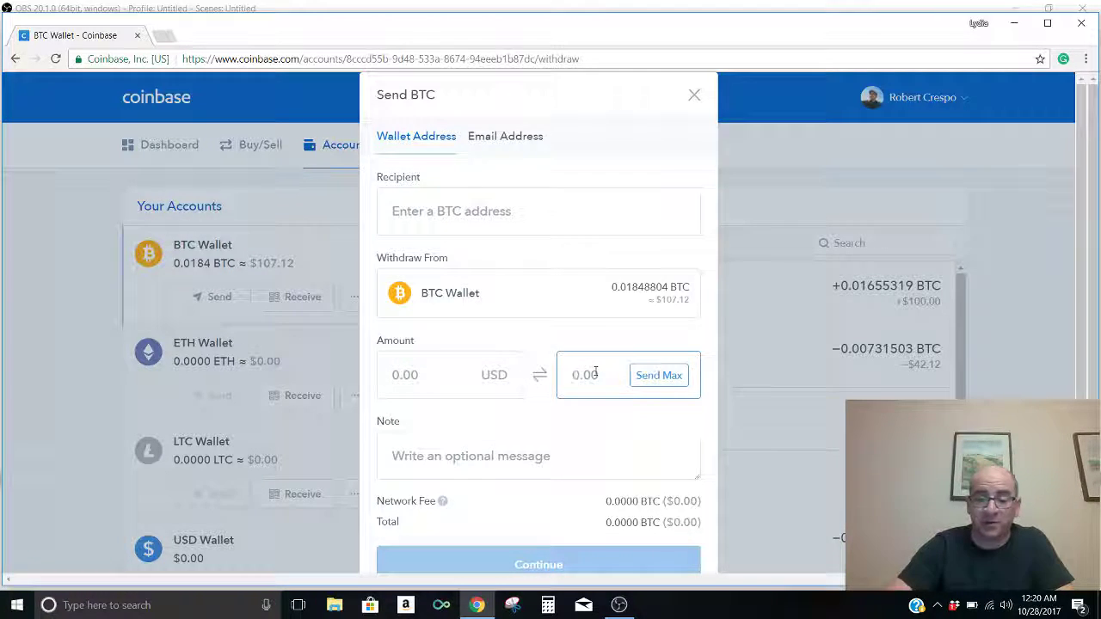
text(0.)
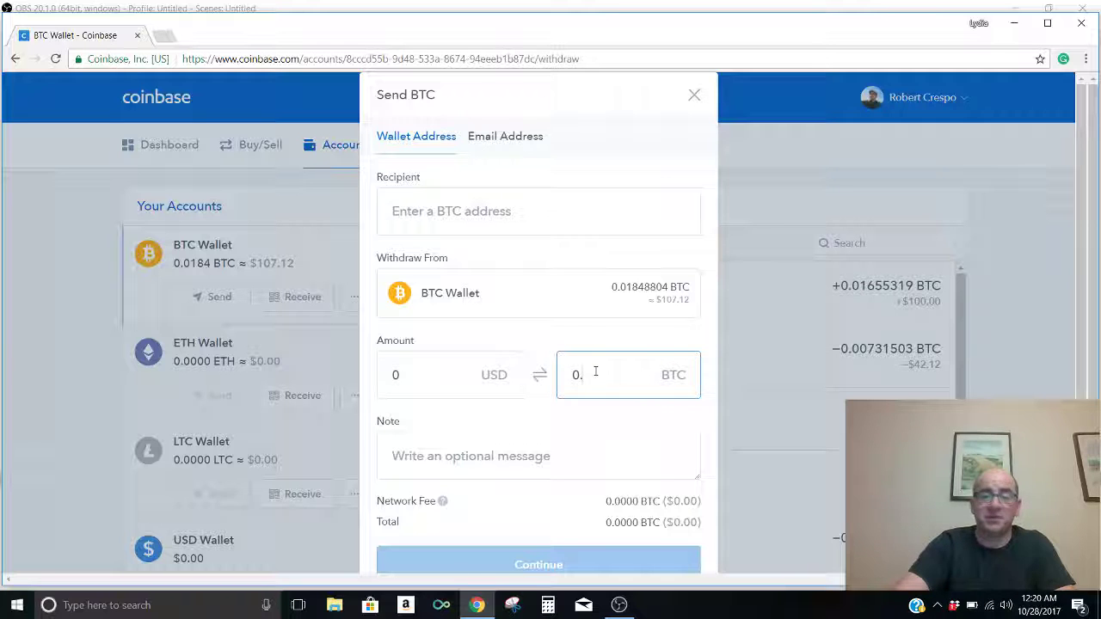
text(0078)
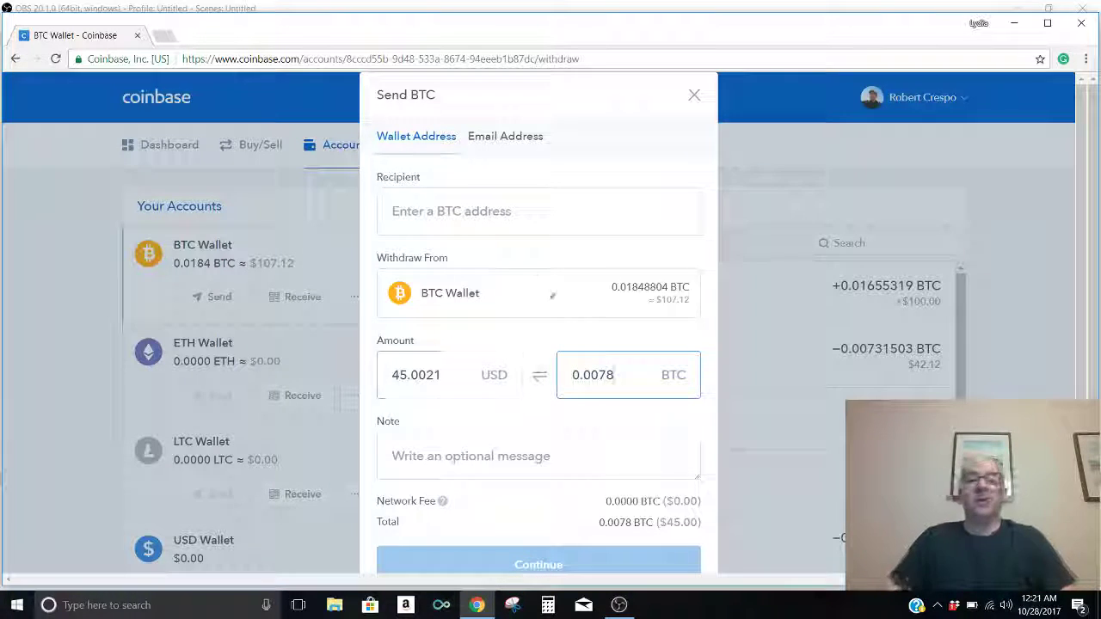
scroll(546, 403, down, 1)
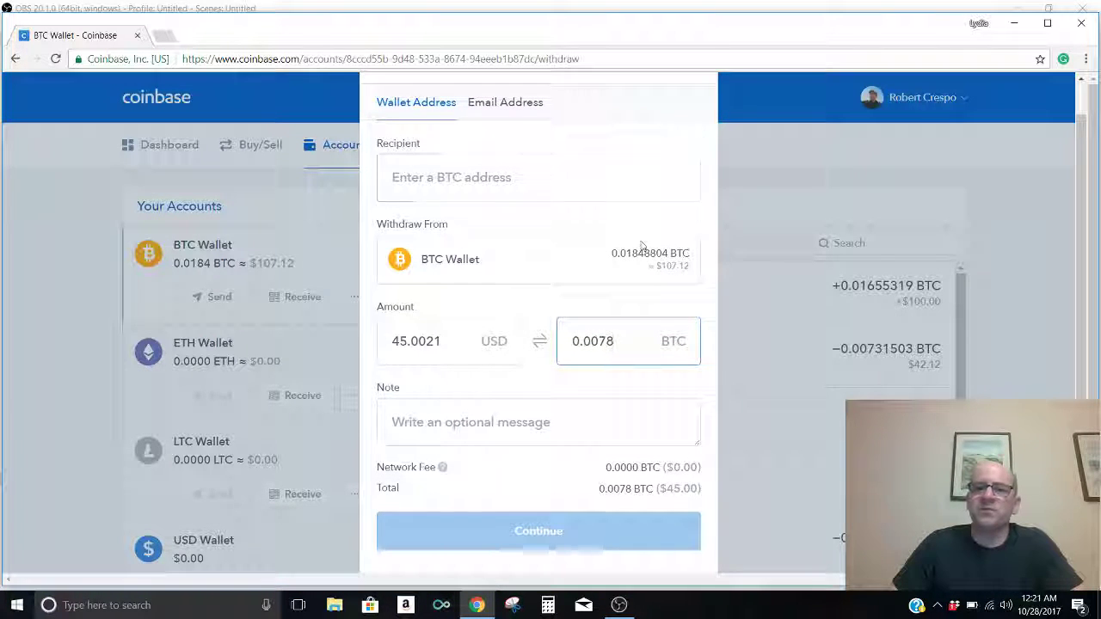
scroll(668, 206, up, 1)
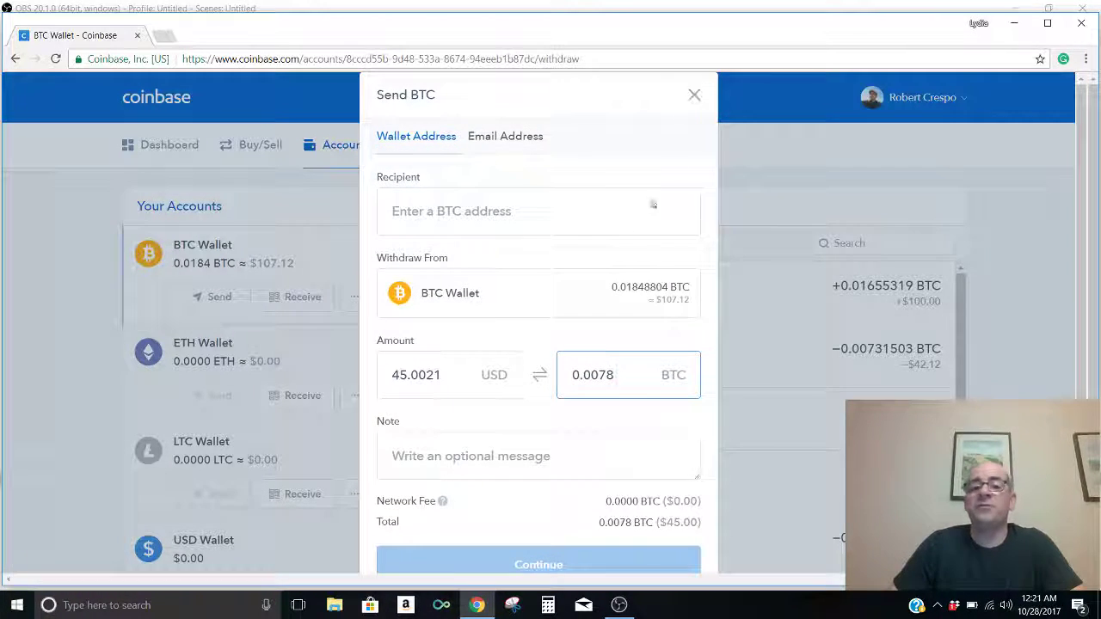
scroll(641, 219, down, 1)
scroll(677, 134, up, 1)
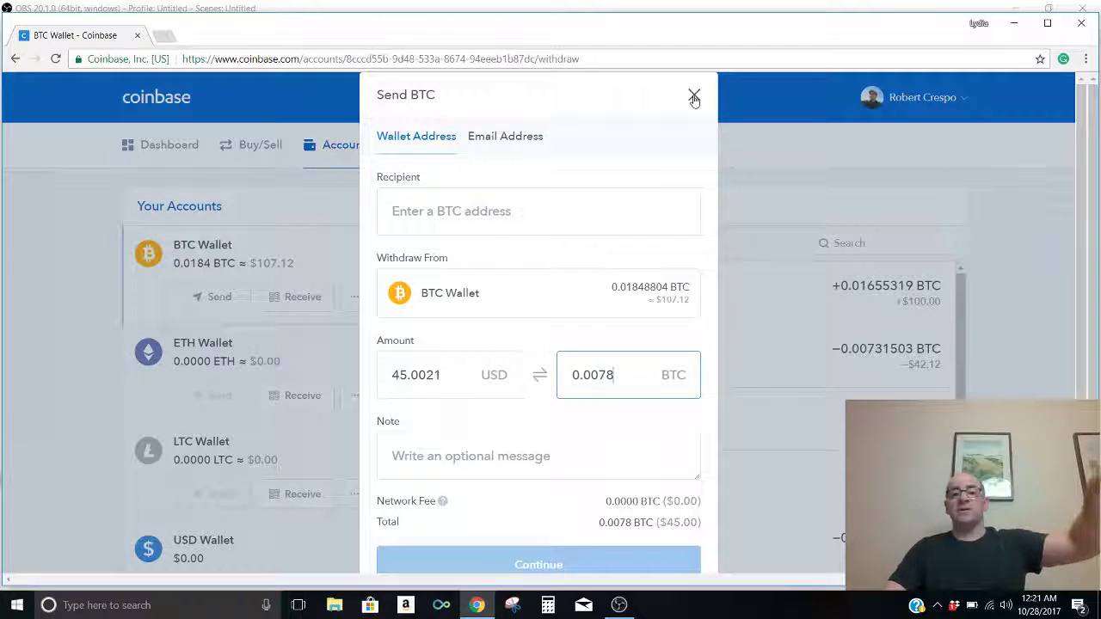
click(693, 96)
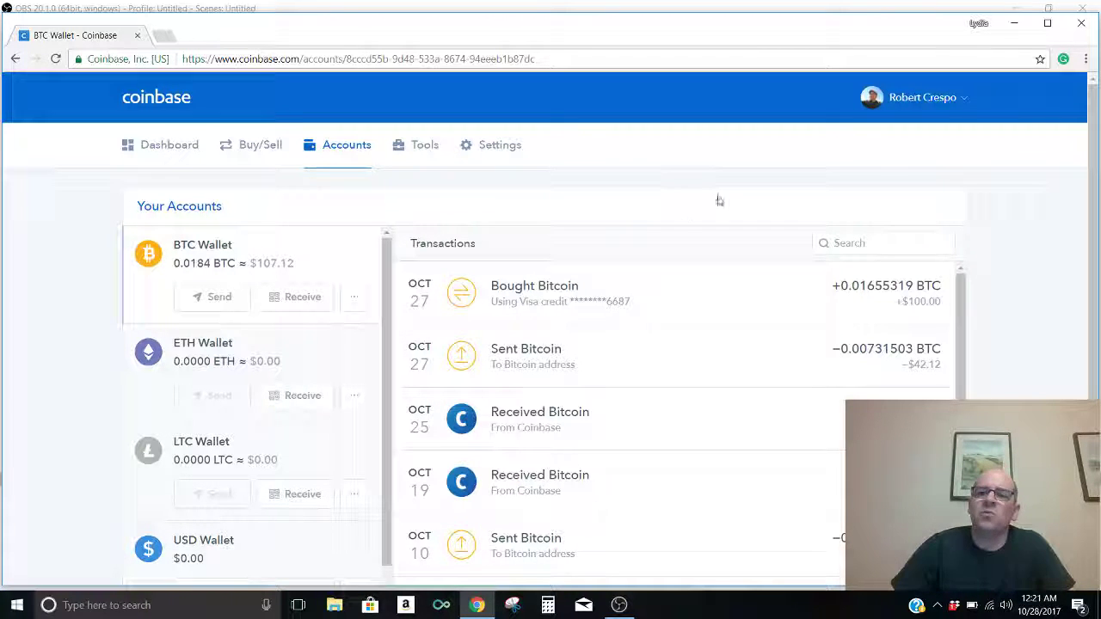
Step: Open the account dropdown under the profile name at the top right
click(927, 103)
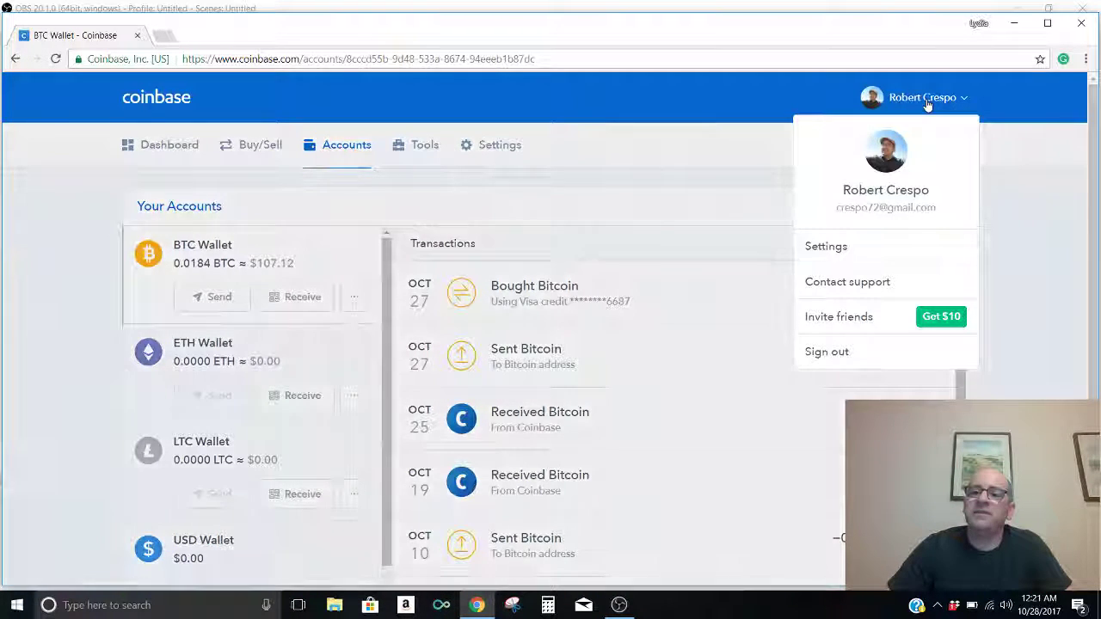
Step: Review the Referrals page (2 friends referred, 0.00351 BTC earned), then return to the Dashboard
click(869, 318)
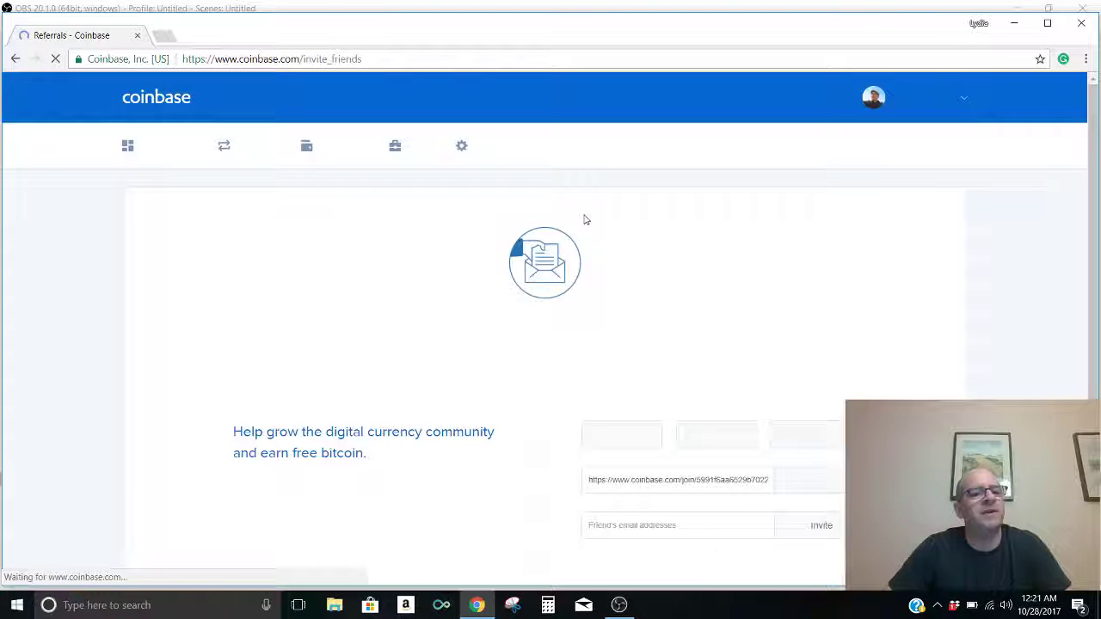
scroll(720, 273, down, 1)
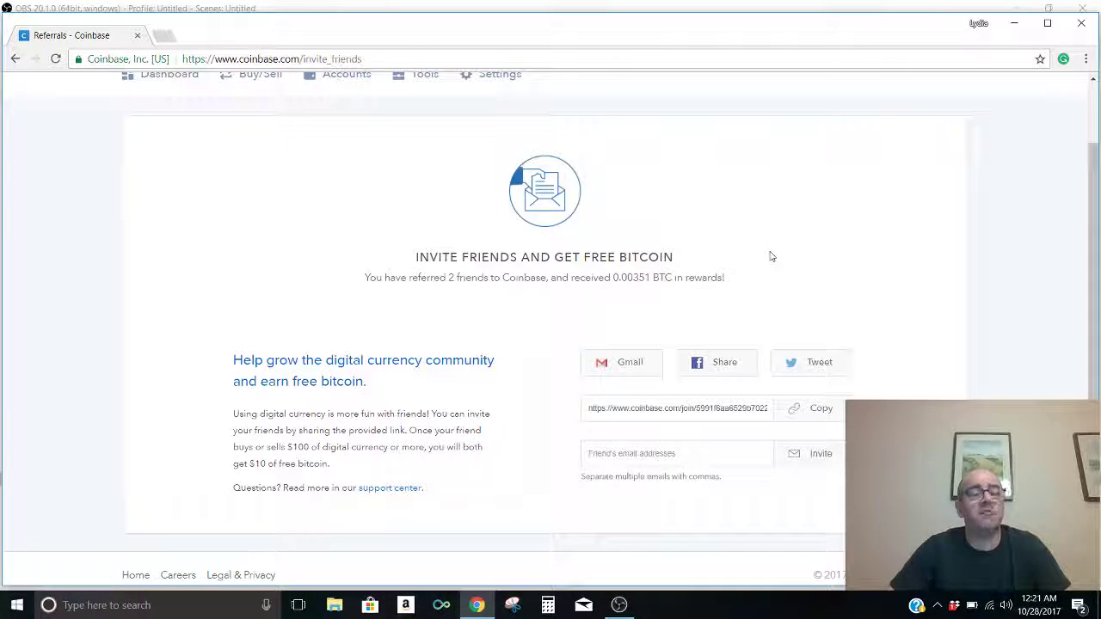
scroll(772, 257, up, 1)
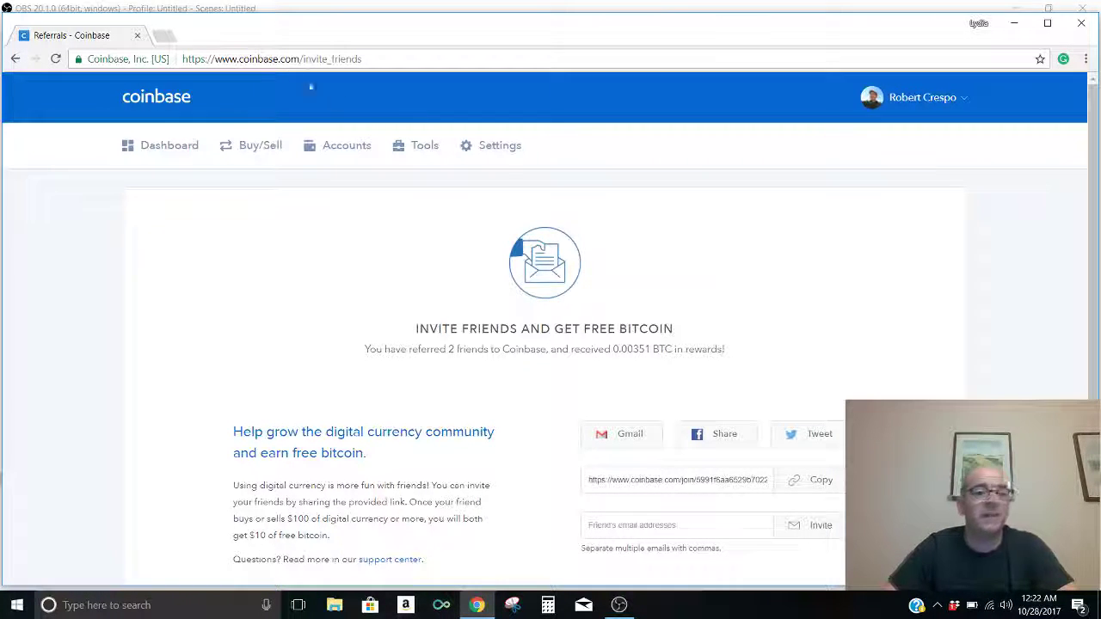
click(184, 147)
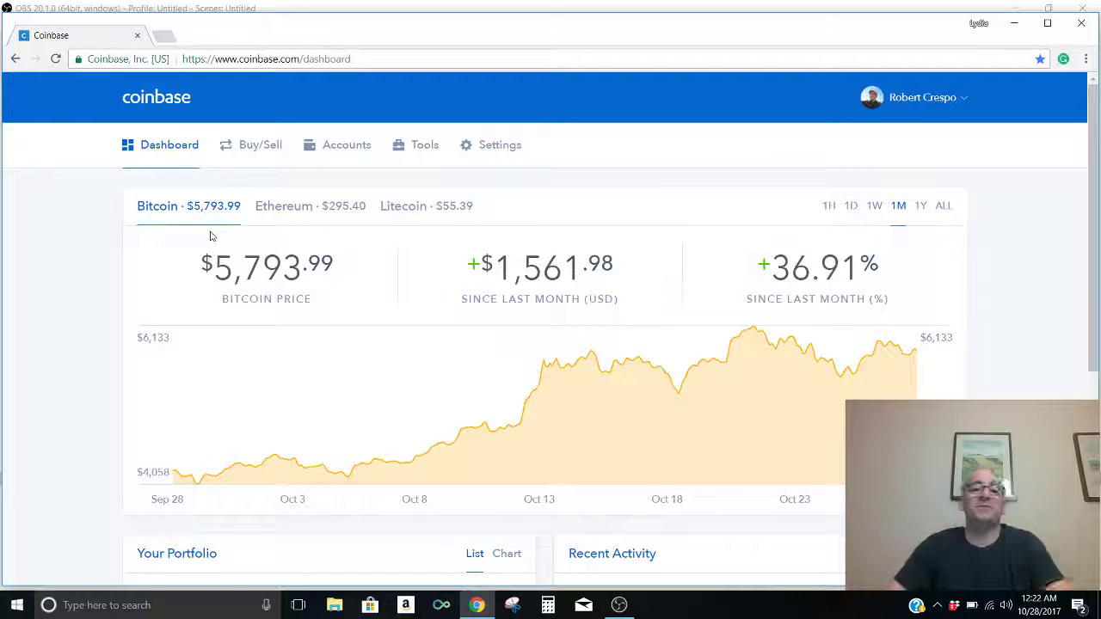
Step: Scroll the Dashboard to the portfolio and recent activity, then back up to Bitcoin's $5,793.99 chart
scroll(97, 261, down, 1)
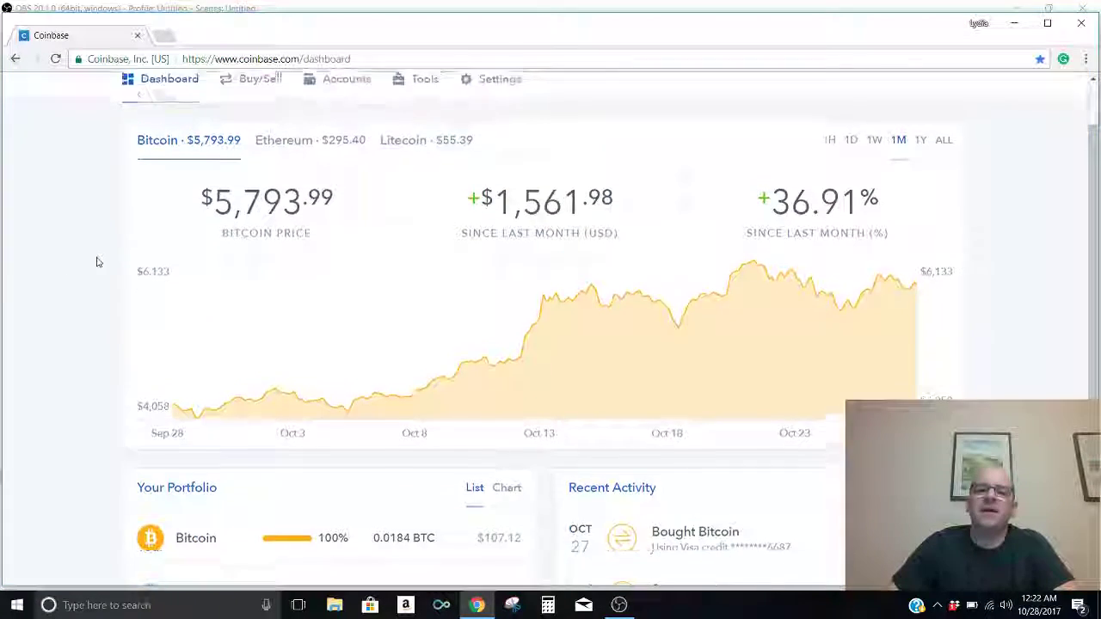
scroll(97, 261, down, 4)
scroll(97, 261, up, 4)
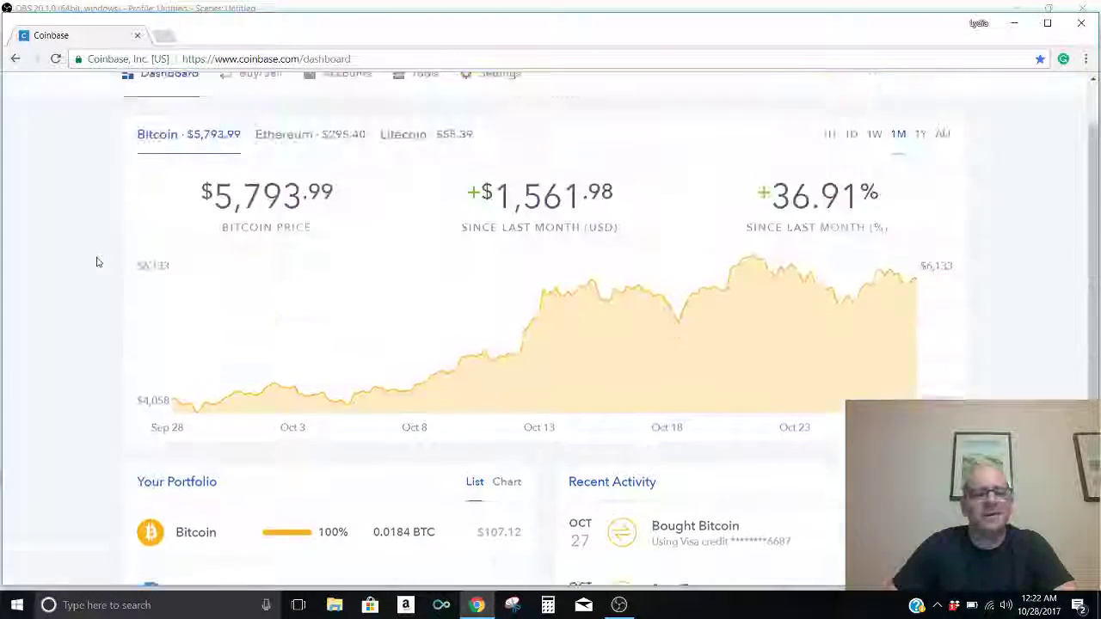
scroll(97, 262, up, 1)
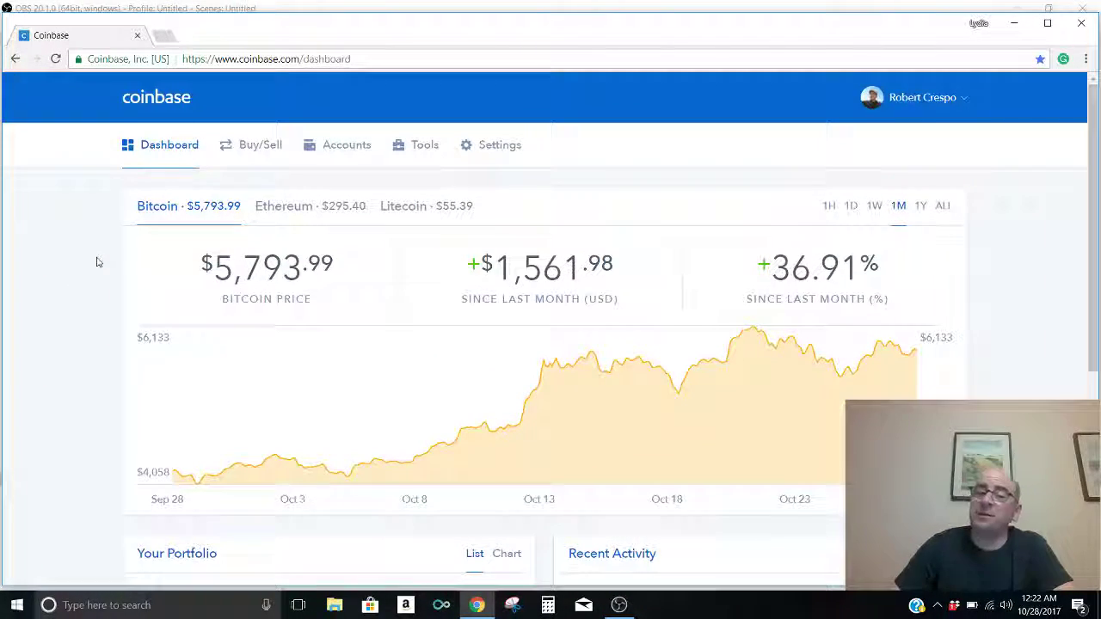